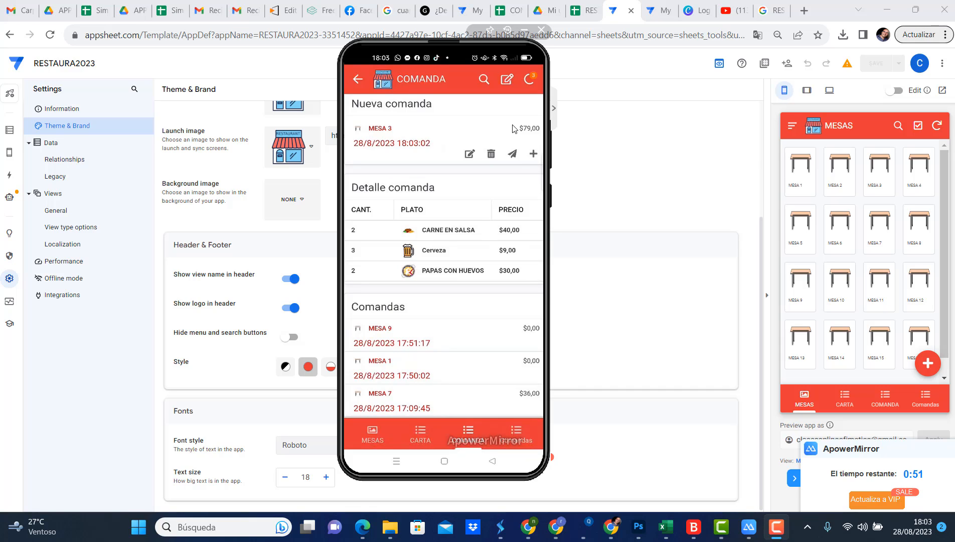
# Send the new MESA 3 order from the mirrored mobile app
pyautogui.click(513, 154)
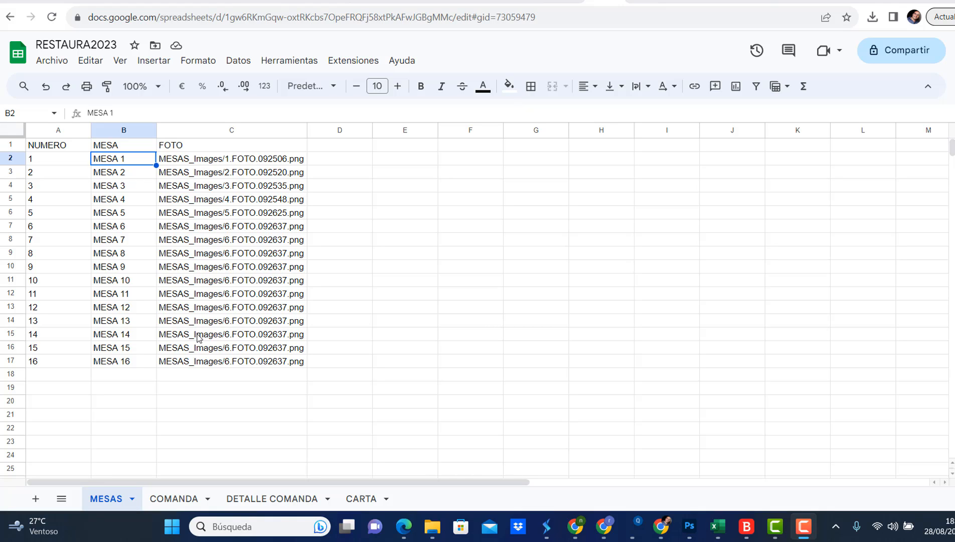
# Review the columns and records of the COMANDA and DETALLE COMANDA sheets in the RESTAURA2023 spreadsheet
pyautogui.click(170, 502)
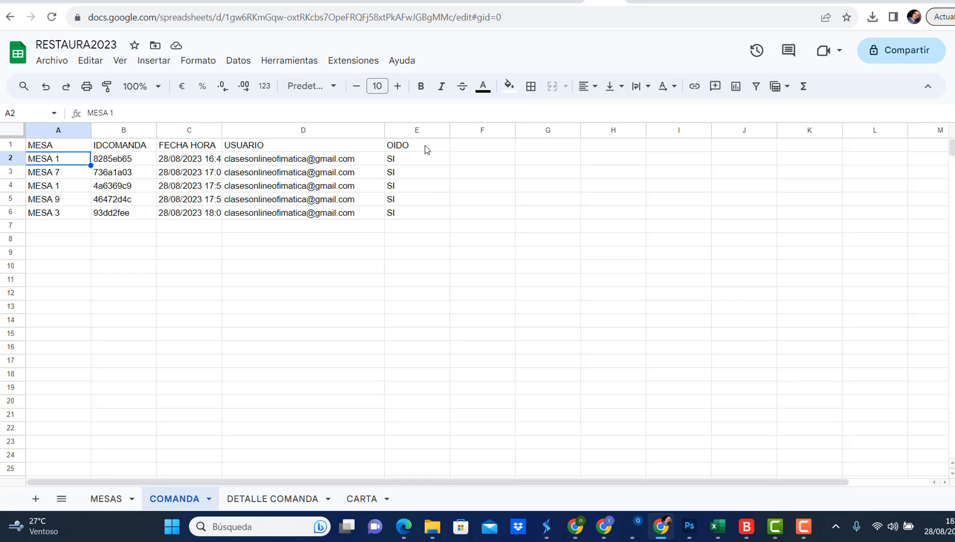
pyautogui.click(280, 499)
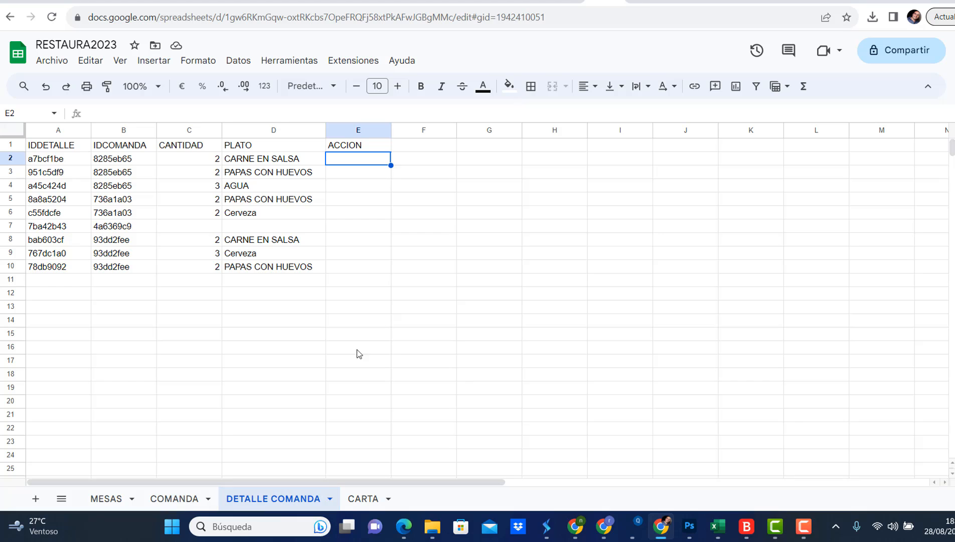
pyautogui.click(184, 499)
pyautogui.click(265, 497)
# Review the CARTA sheet's IDARTICULO, ARTICULO, PRECIO and FOTO headers, and show the AppSheet extension options
pyautogui.click(350, 499)
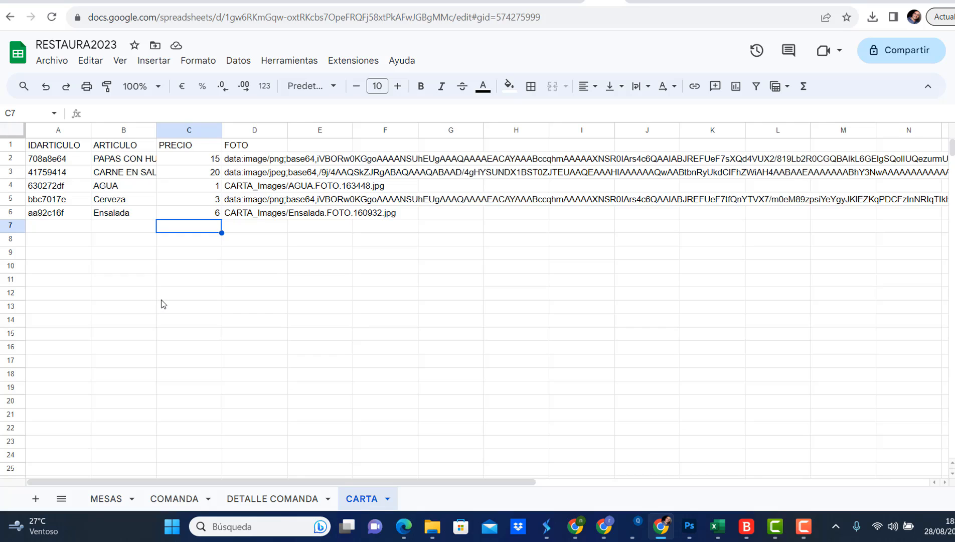
pyautogui.click(68, 149)
pyautogui.click(139, 150)
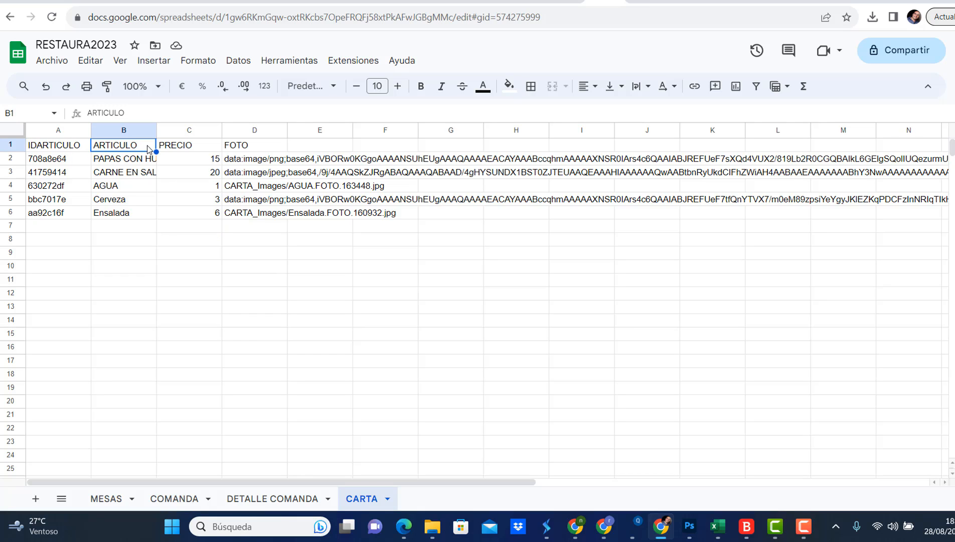
pyautogui.click(171, 147)
pyautogui.click(248, 147)
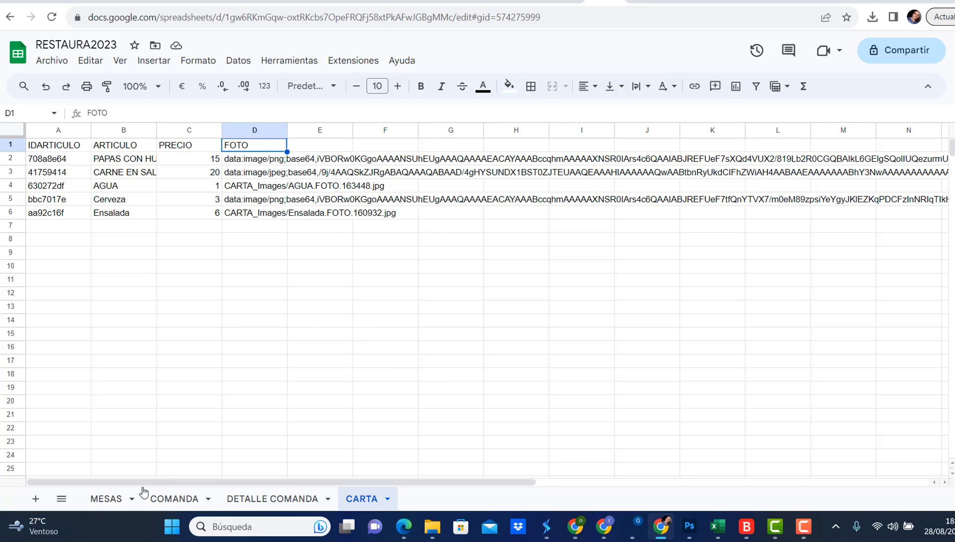
pyautogui.click(346, 66)
pyautogui.moveTo(426, 156)
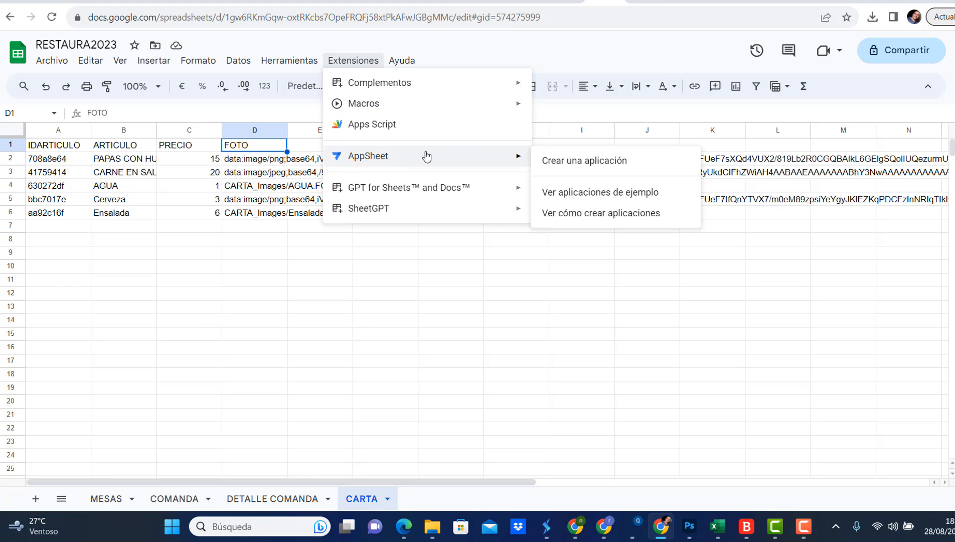
# Switch to the AppSheet editor's data tables and collapse the slices under COMANDA and DETALLE COMANDA
pyautogui.click(642, 2)
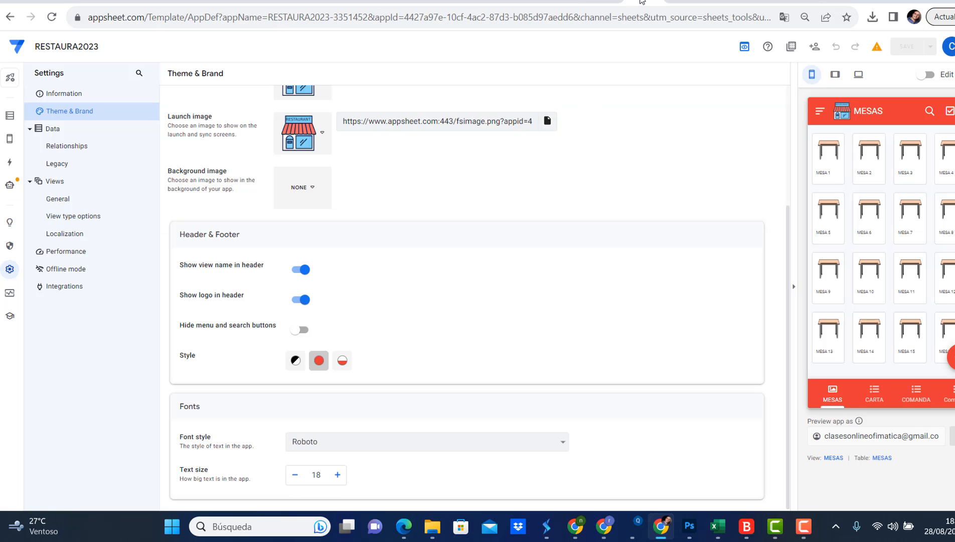
pyautogui.click(9, 119)
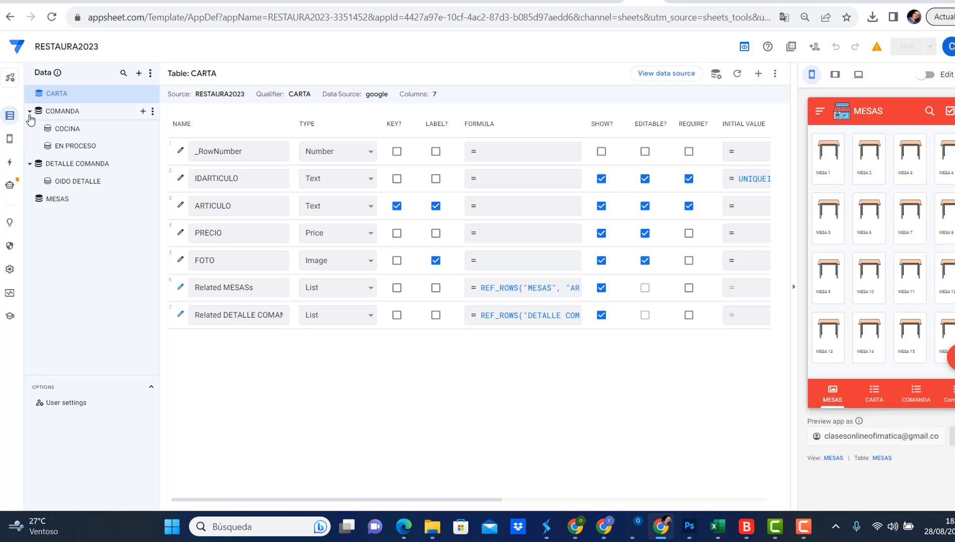
pyautogui.click(30, 111)
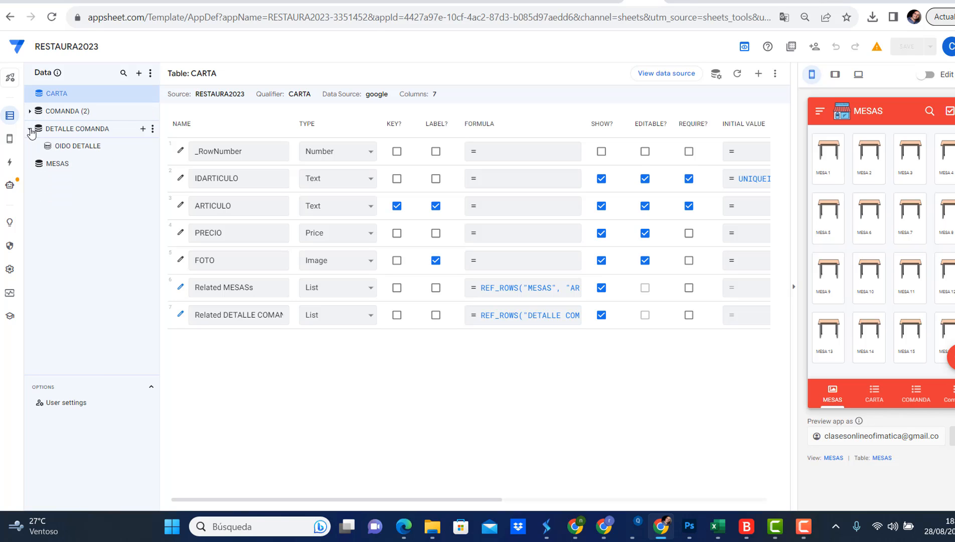
pyautogui.click(30, 129)
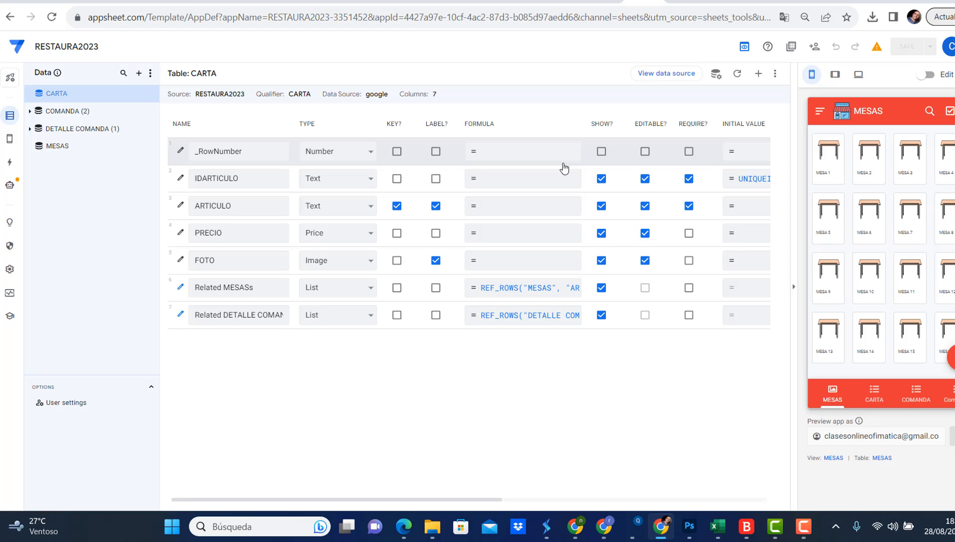
# Examine the initial value formula of the IDARTICULO column in the CARTA table, leaving it unmodified
pyautogui.click(735, 179)
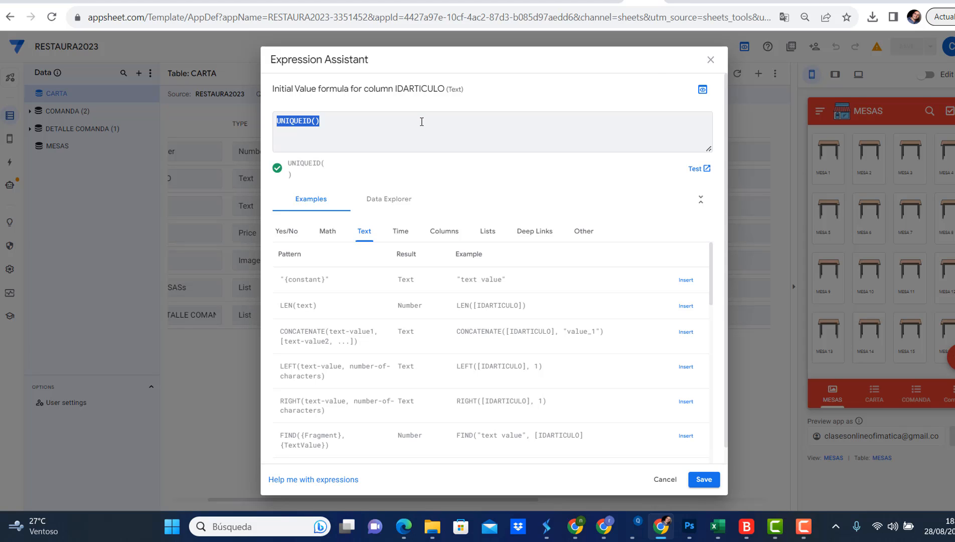
pyautogui.click(710, 60)
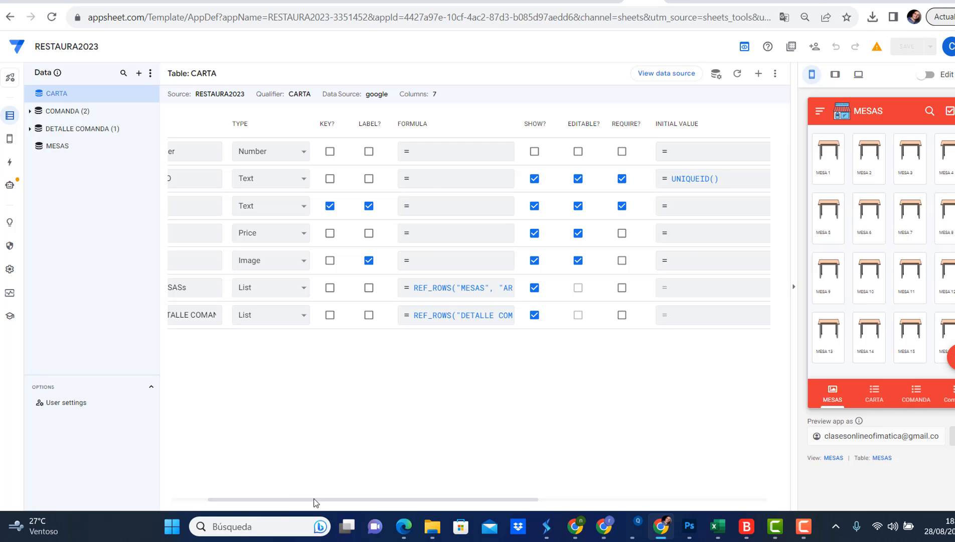
pyautogui.moveTo(316, 502); pyautogui.dragTo(271, 504)
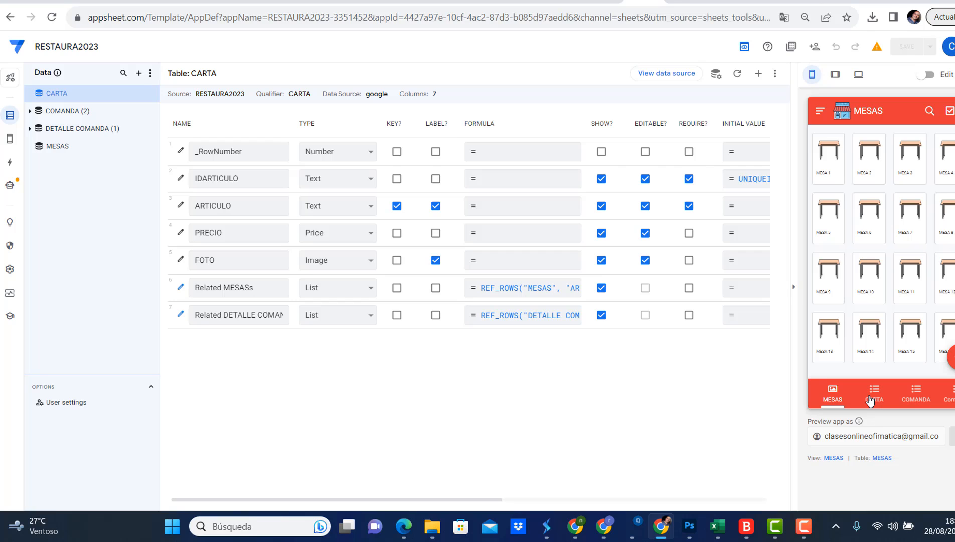
# Review the COMANDA table's columns and check which source table its MESA column references
pyautogui.click(75, 114)
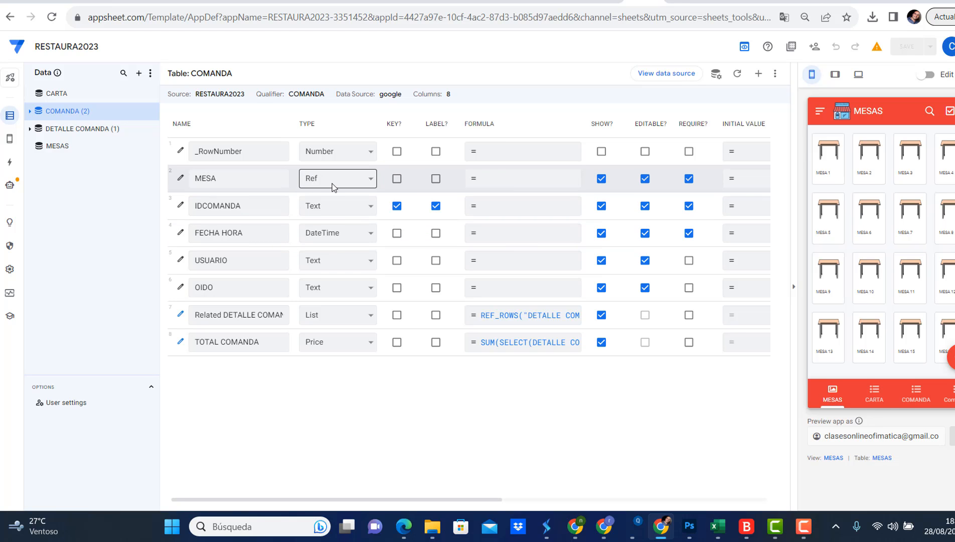
pyautogui.click(180, 179)
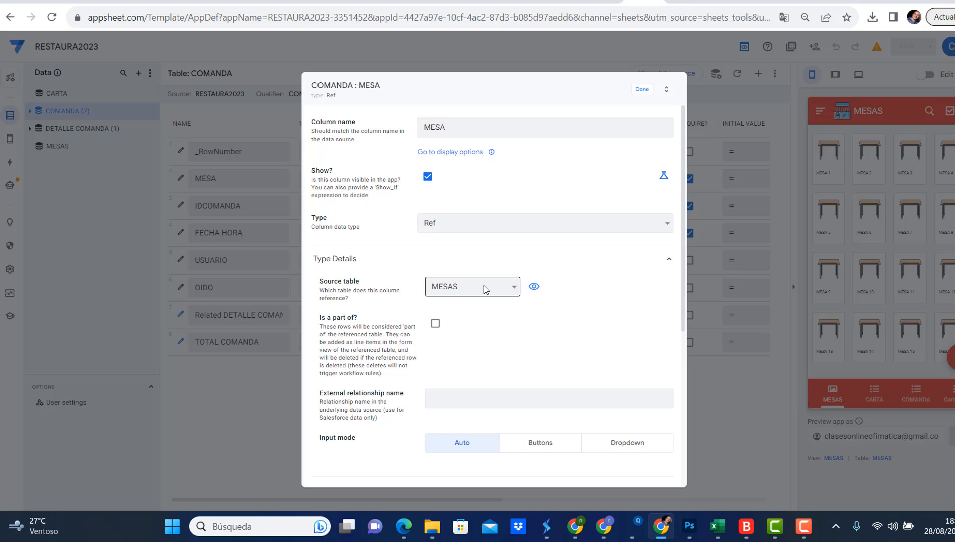
pyautogui.click(646, 90)
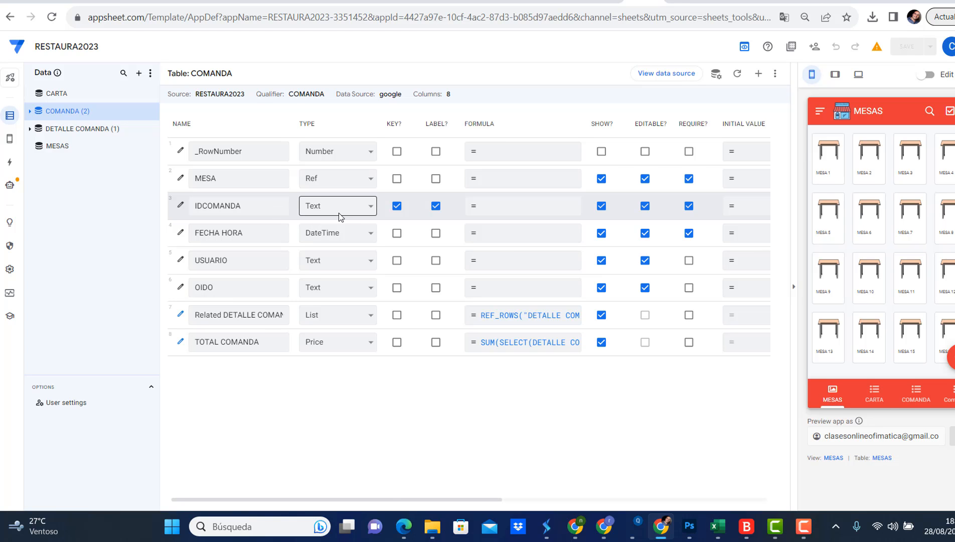
pyautogui.moveTo(393, 500); pyautogui.dragTo(309, 484)
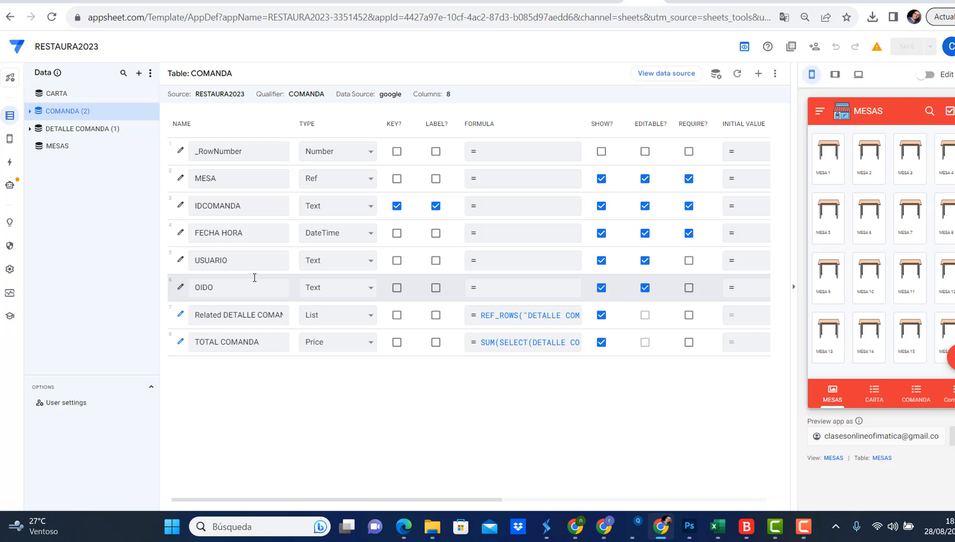
# Check the reference settings of the IDCOMANDA column in the DETALLE COMANDA table
pyautogui.click(103, 131)
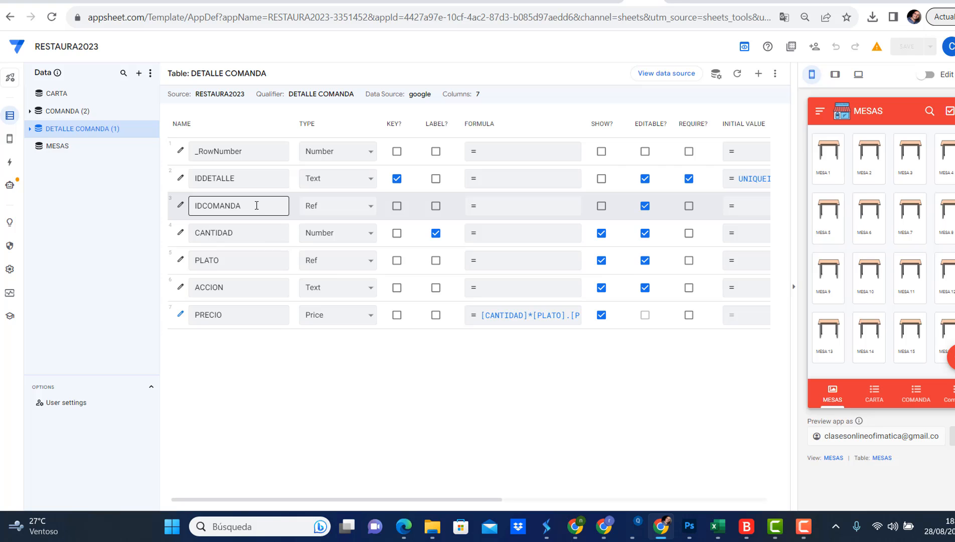
pyautogui.click(183, 207)
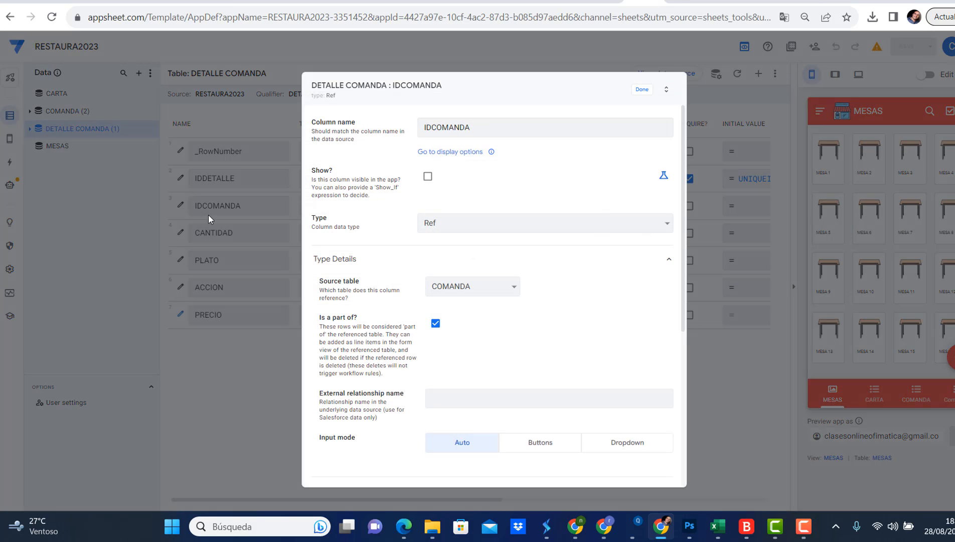
pyautogui.click(639, 91)
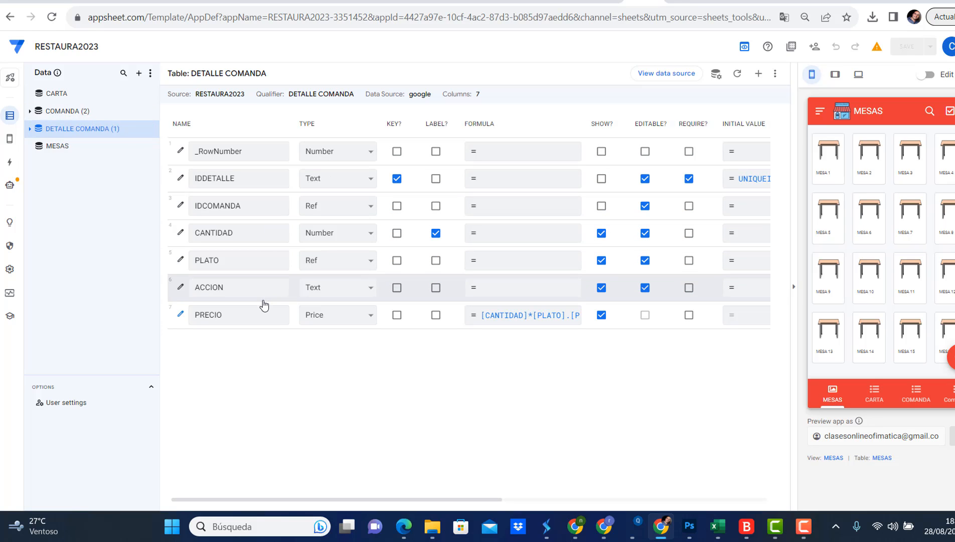
# Compare the COMANDA and DETALLE COMANDA tables and check the PLATO column's reference settings
pyautogui.click(76, 116)
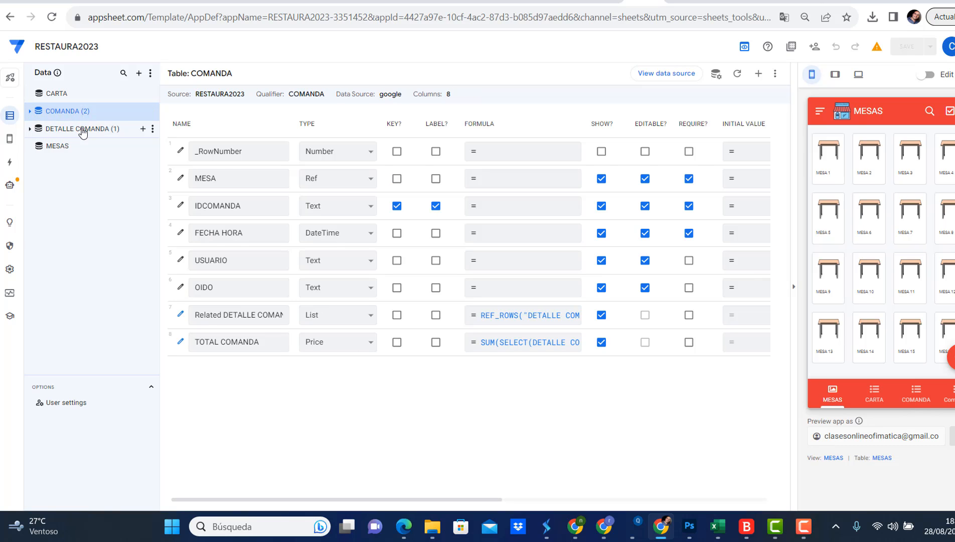
pyautogui.click(82, 130)
pyautogui.click(229, 261)
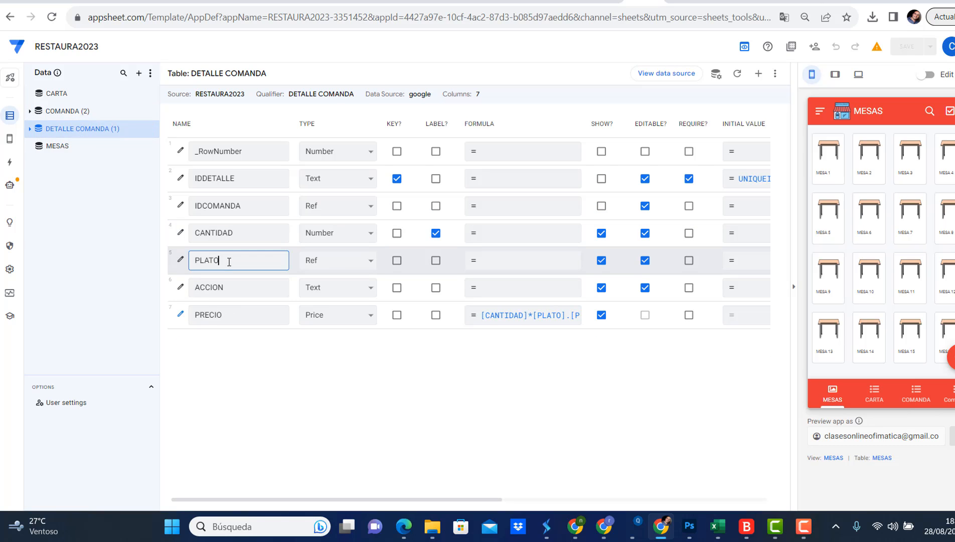
pyautogui.click(180, 259)
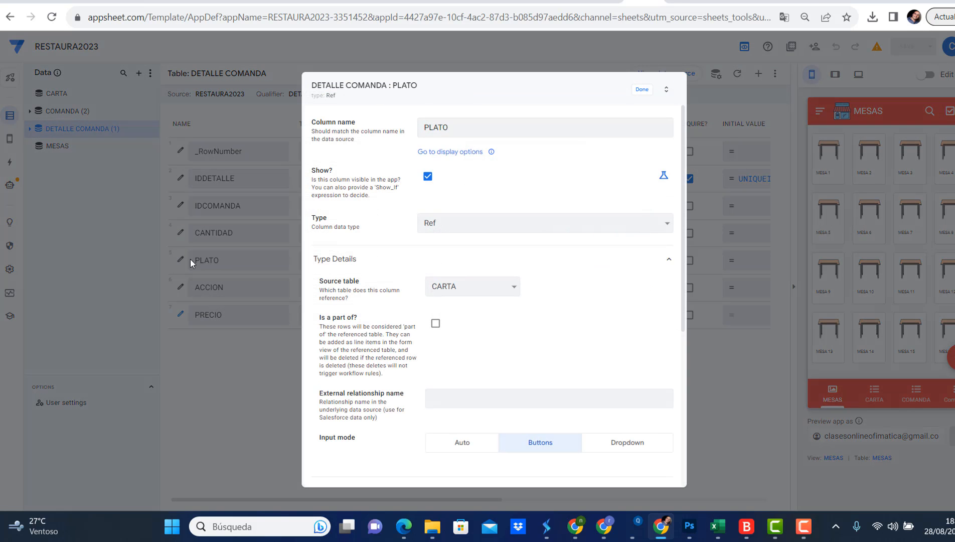
pyautogui.click(642, 89)
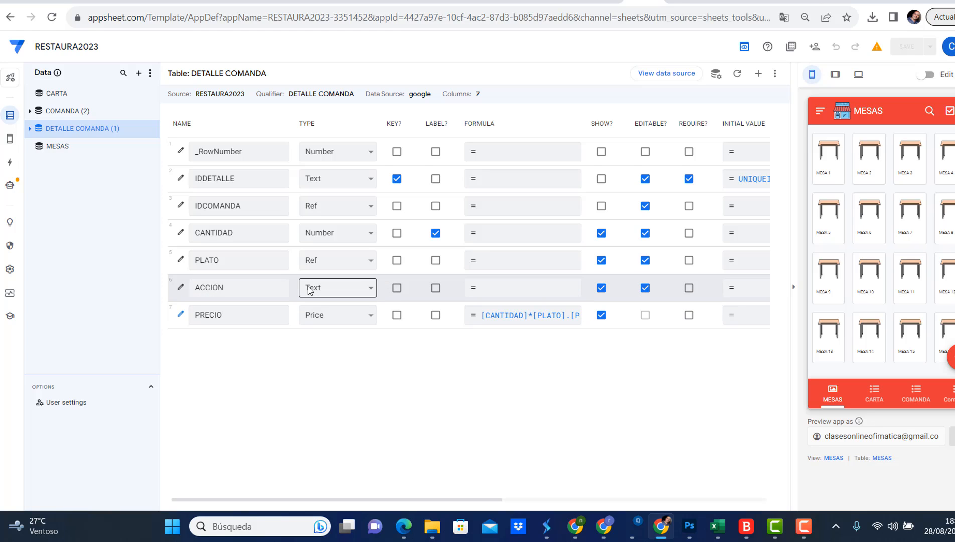
# Create a new order for MESA 2 from the MESAS view in the app preview
pyautogui.click(914, 393)
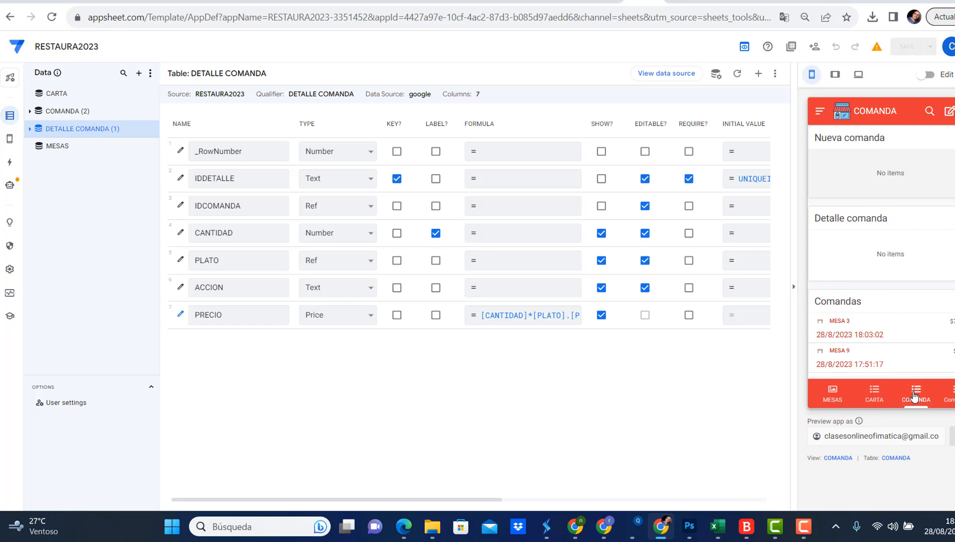
pyautogui.click(832, 393)
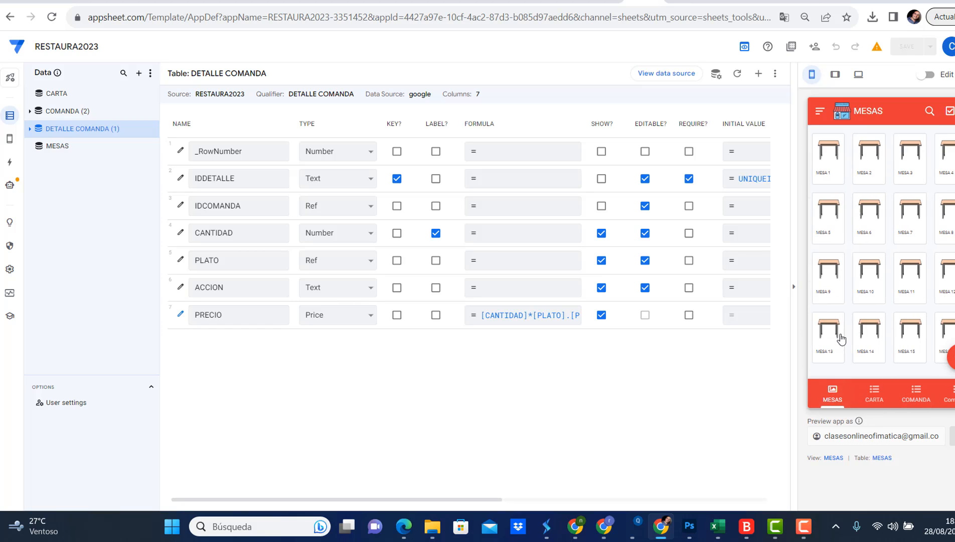
pyautogui.click(861, 182)
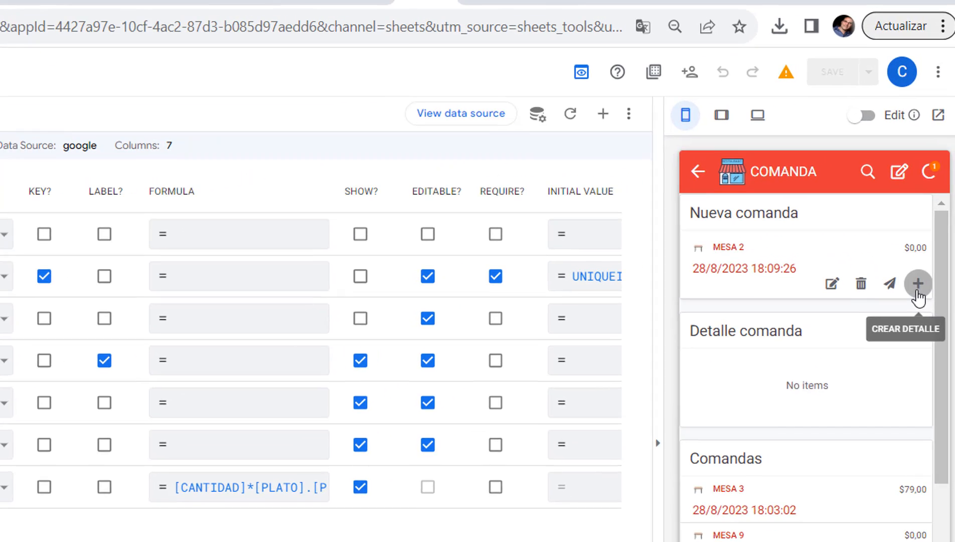
# Try a detail line with quantity 5 and plate AGUA in the MESA 2 order to test the price calculation
pyautogui.click(917, 285)
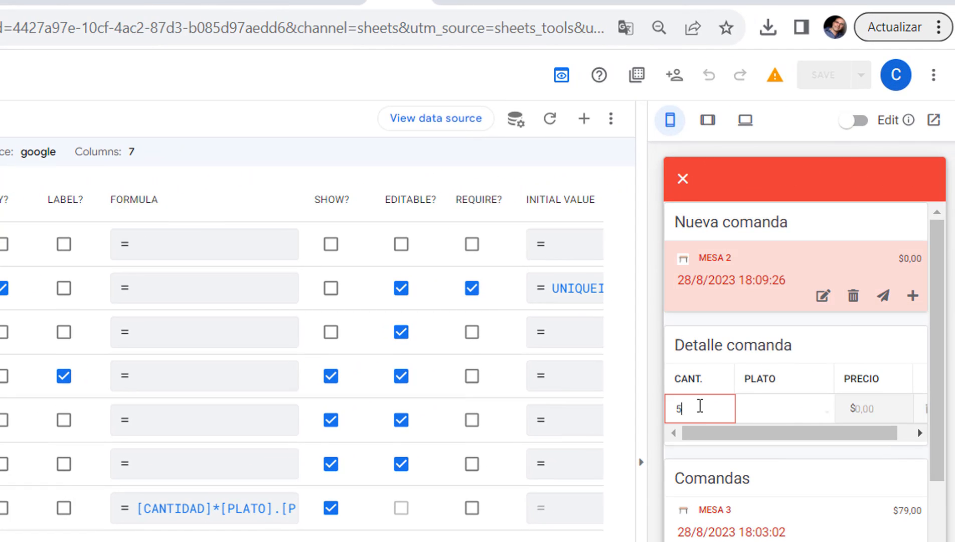
pyautogui.click(805, 413)
pyautogui.click(780, 379)
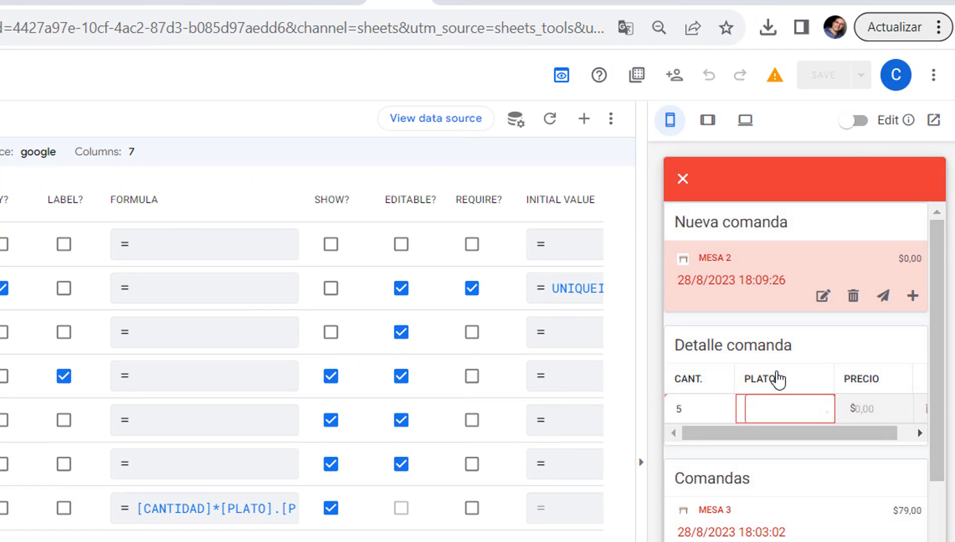
pyautogui.moveTo(854, 433); pyautogui.dragTo(890, 435)
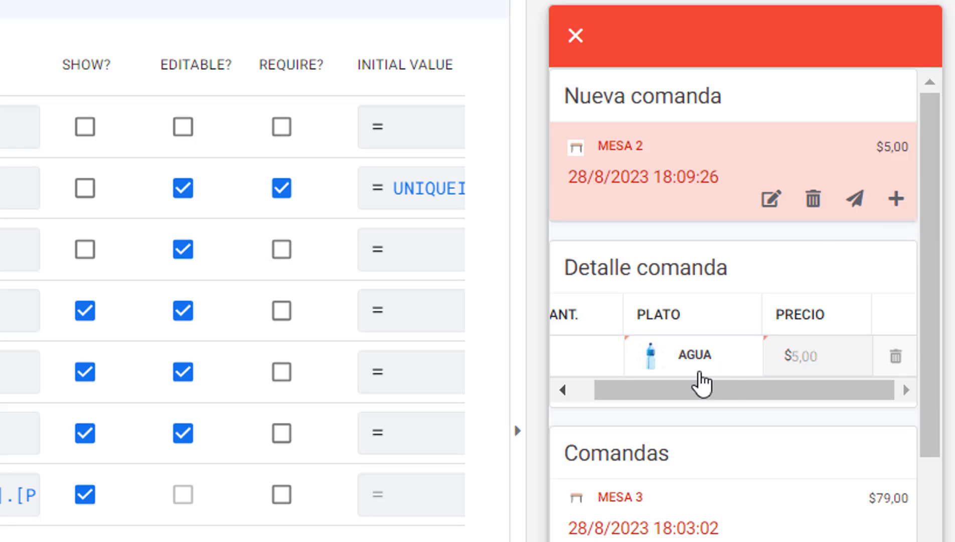
pyautogui.moveTo(746, 397); pyautogui.dragTo(805, 399)
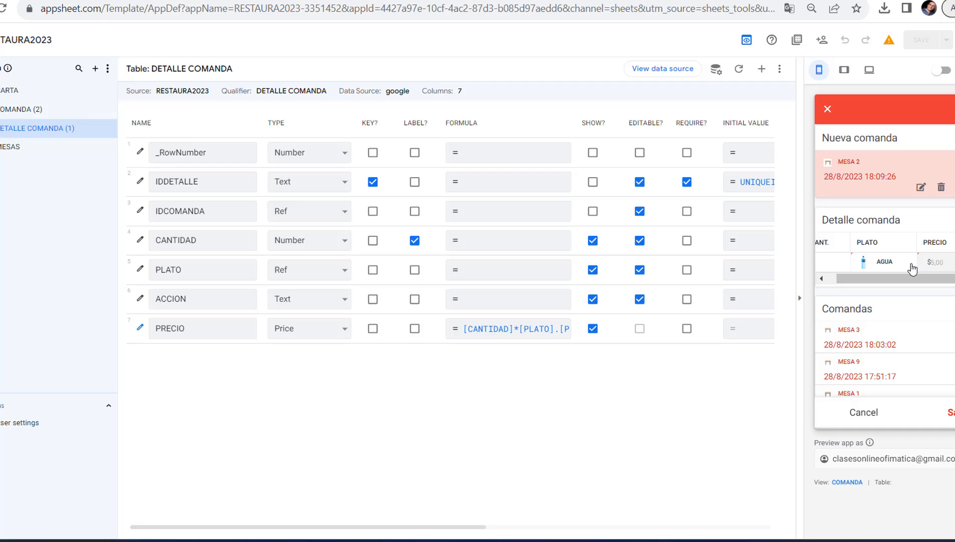
pyautogui.click(864, 411)
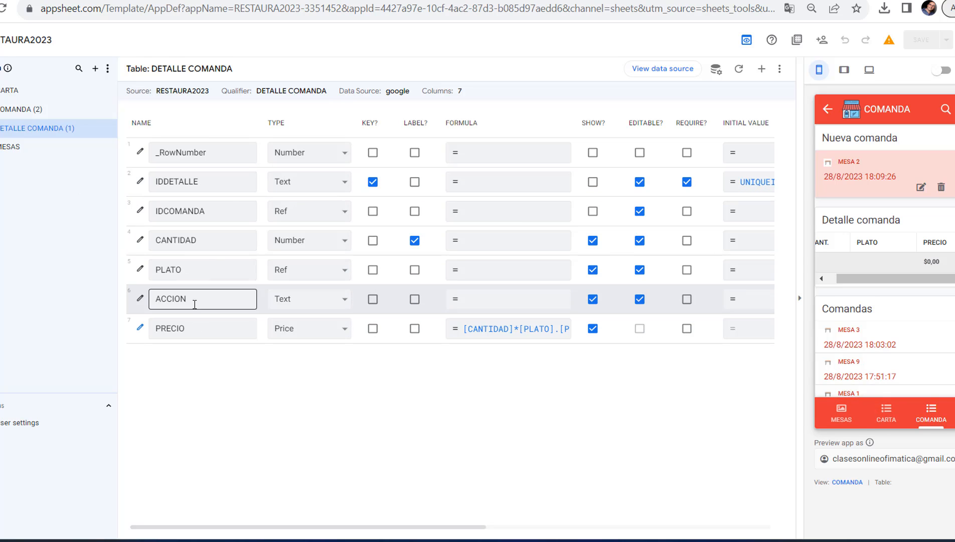
# Examine the PRECIO column's app formula in the DETALLE COMANDA table, including its dereference of the PLATO column
pyautogui.click(502, 331)
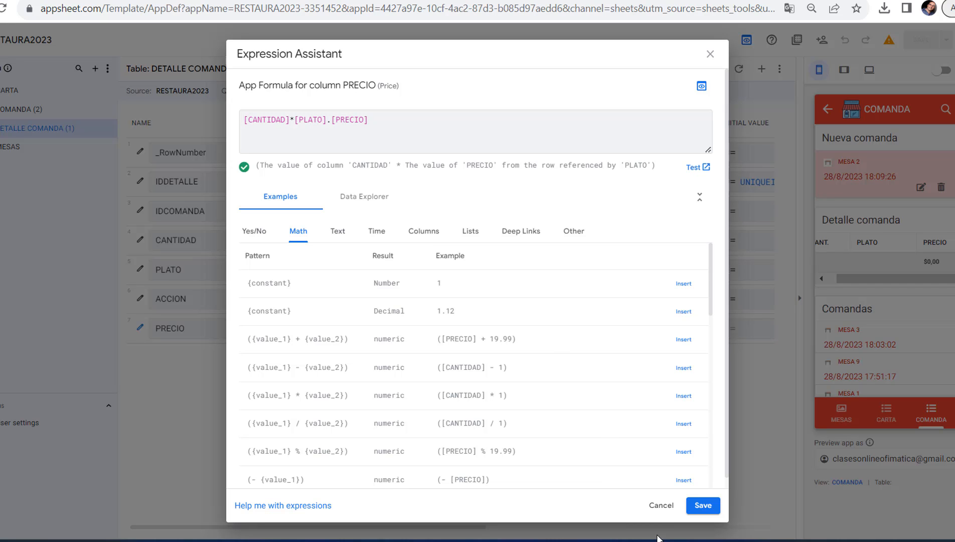
pyautogui.click(657, 507)
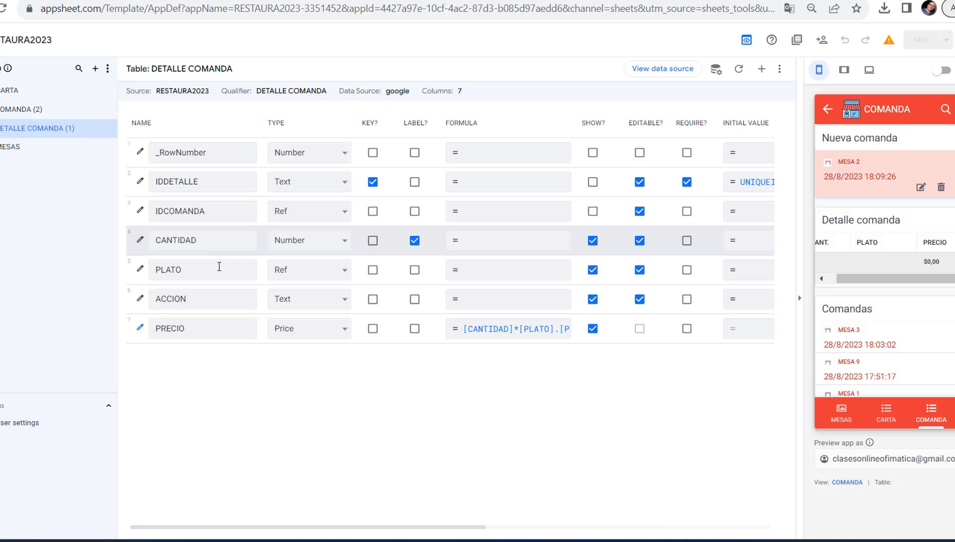
pyautogui.click(546, 332)
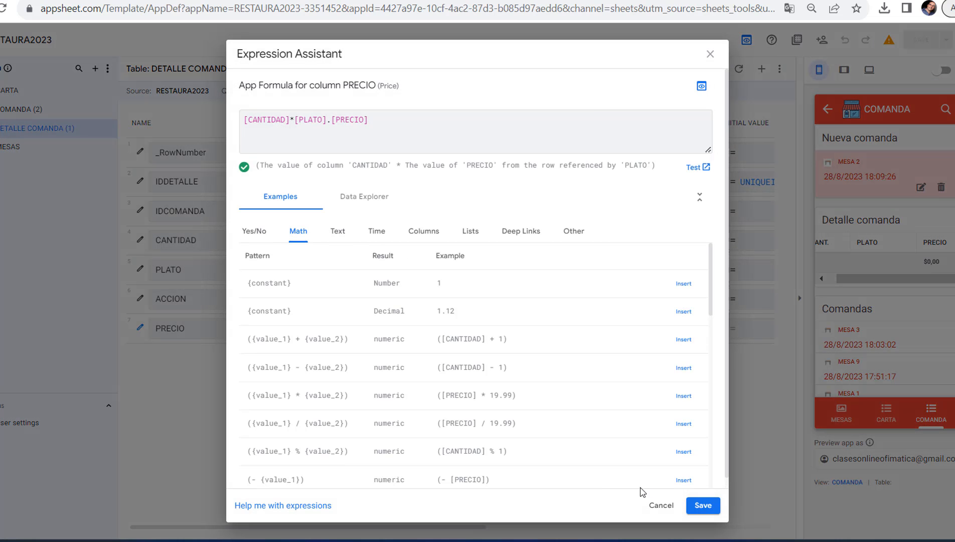
pyautogui.click(662, 505)
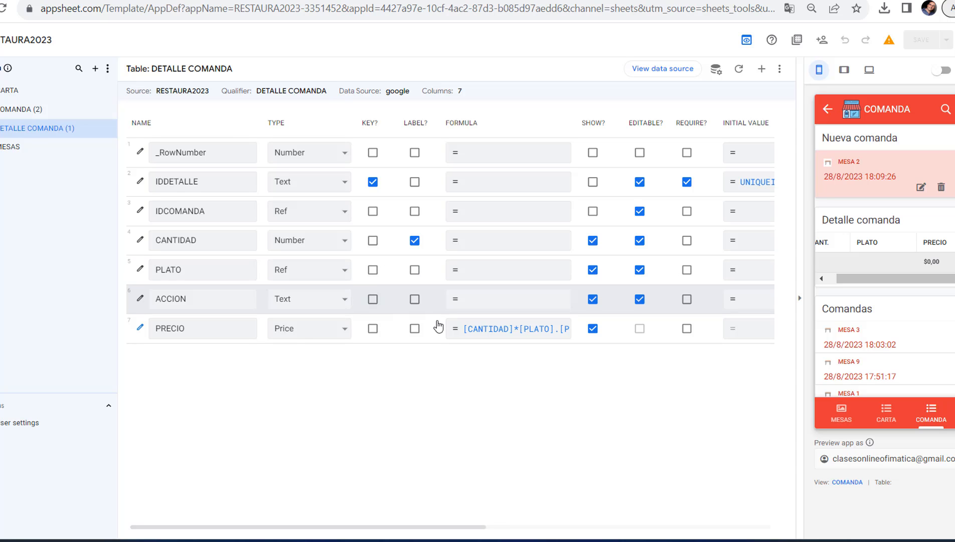
pyautogui.click(501, 331)
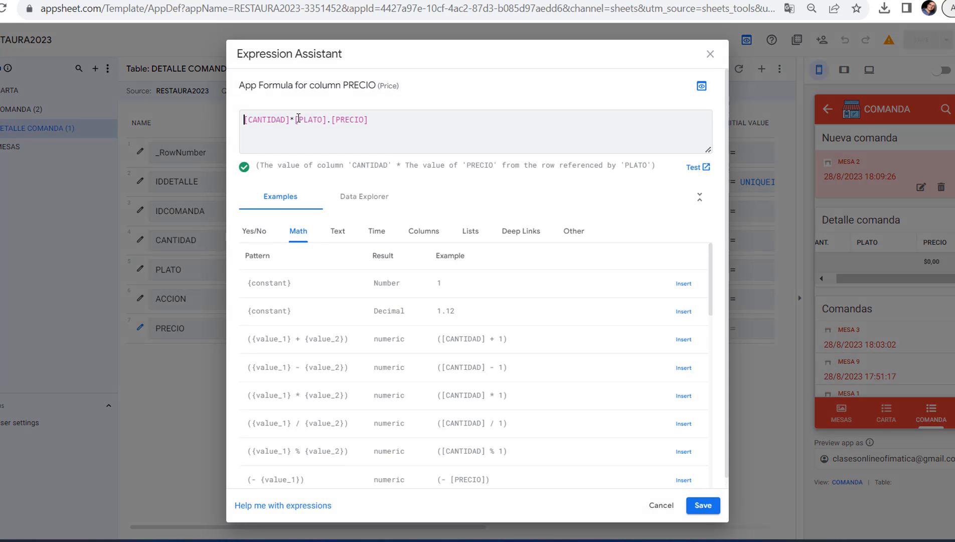
pyautogui.moveTo(296, 119); pyautogui.dragTo(324, 119)
pyautogui.click(401, 124)
pyautogui.click(659, 506)
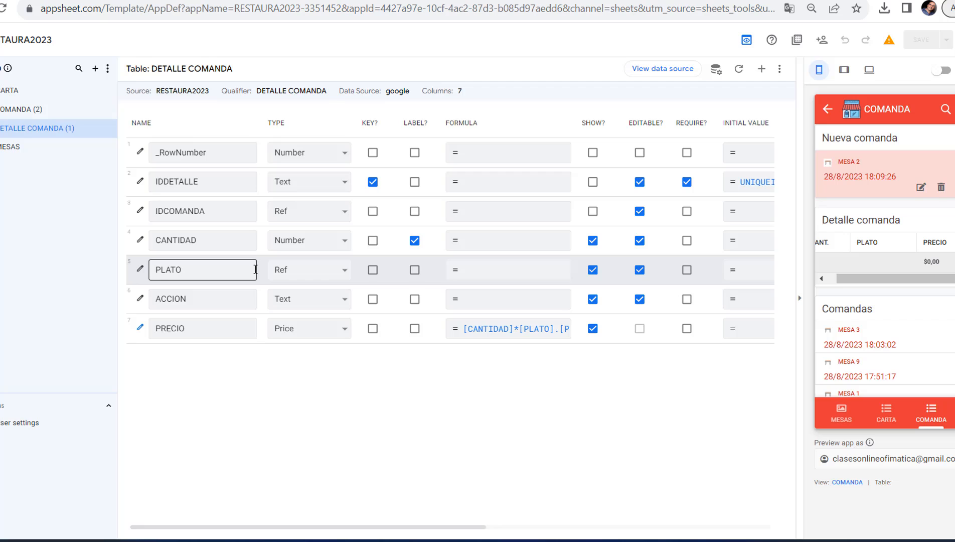
# Compare the CARTA and COMANDA table columns with the PLATO reference in DETALLE COMANDA's PRECIO formula
pyautogui.click(1, 94)
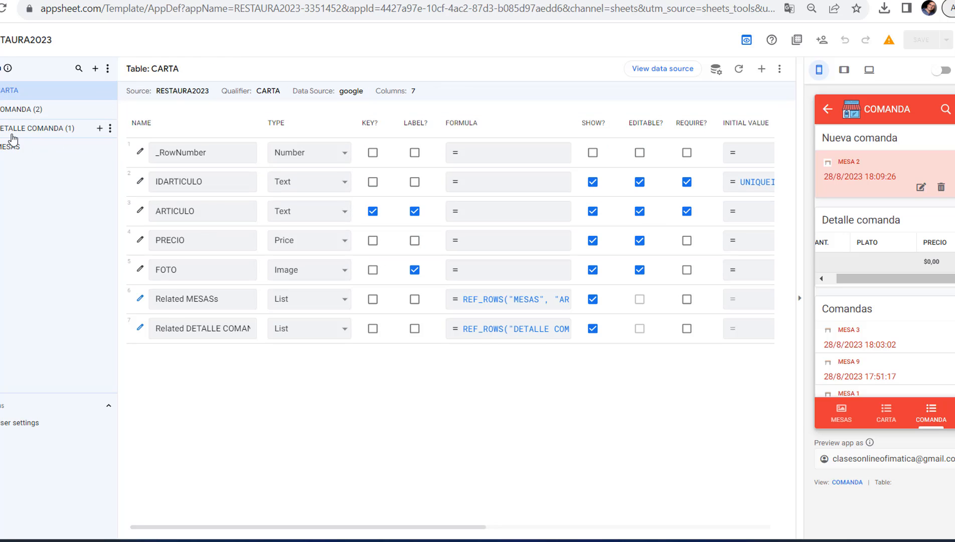
pyautogui.click(10, 109)
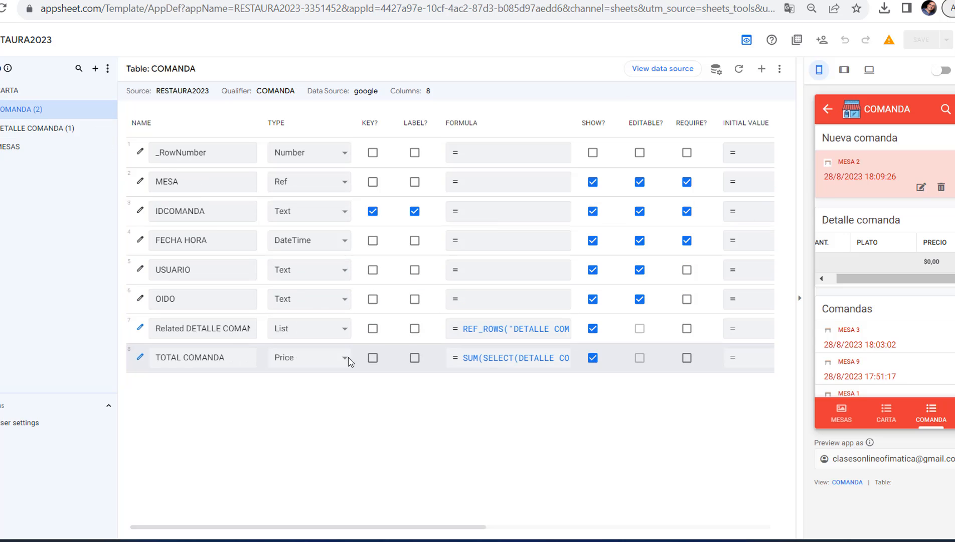
pyautogui.click(63, 131)
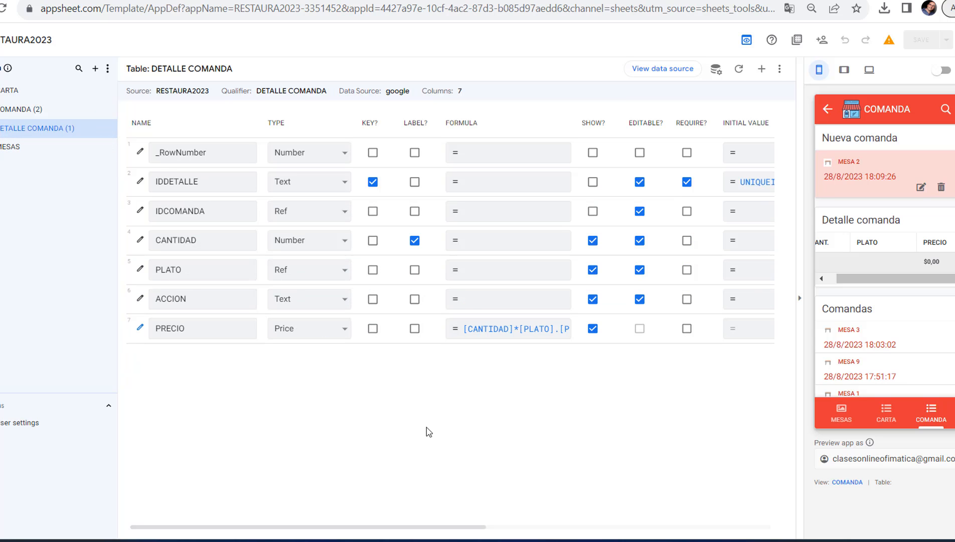
pyautogui.click(523, 334)
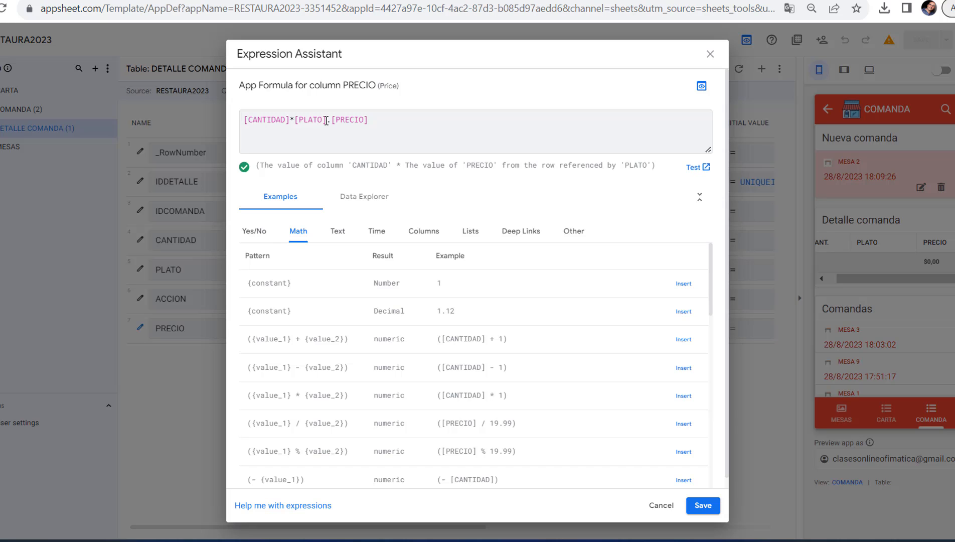
pyautogui.moveTo(326, 121); pyautogui.dragTo(299, 120)
pyautogui.click(709, 55)
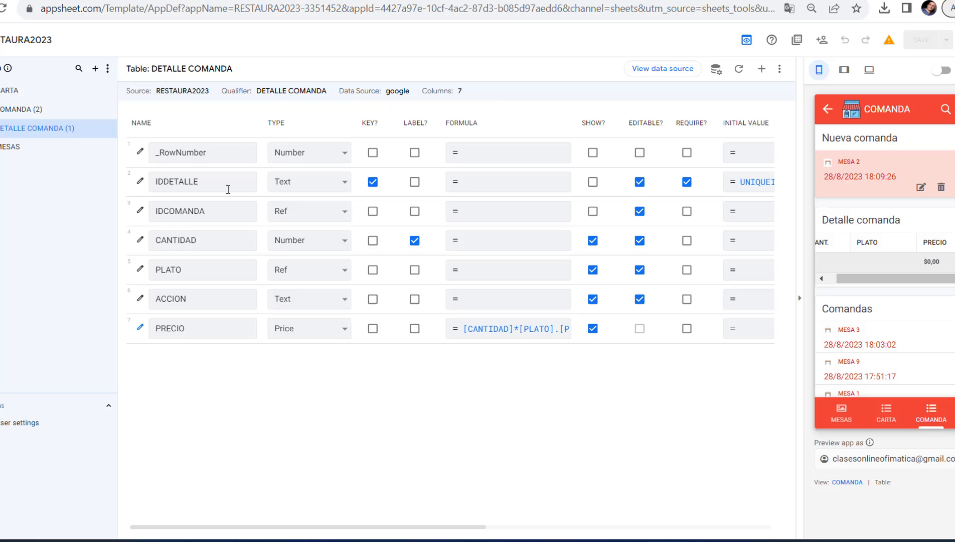
# Review the NUMERO, MESA and FOTO columns of the MESAS table
pyautogui.click(13, 146)
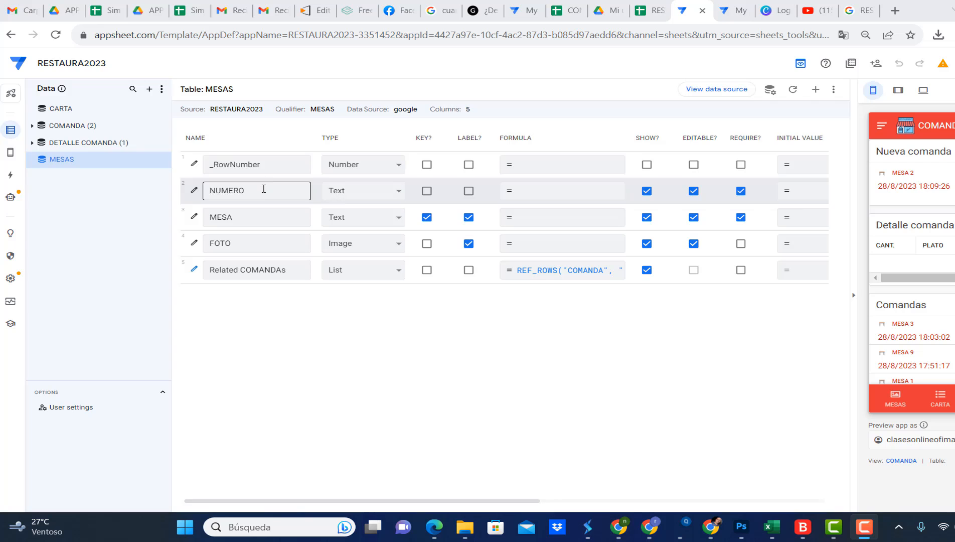
pyautogui.click(263, 189)
pyautogui.click(254, 217)
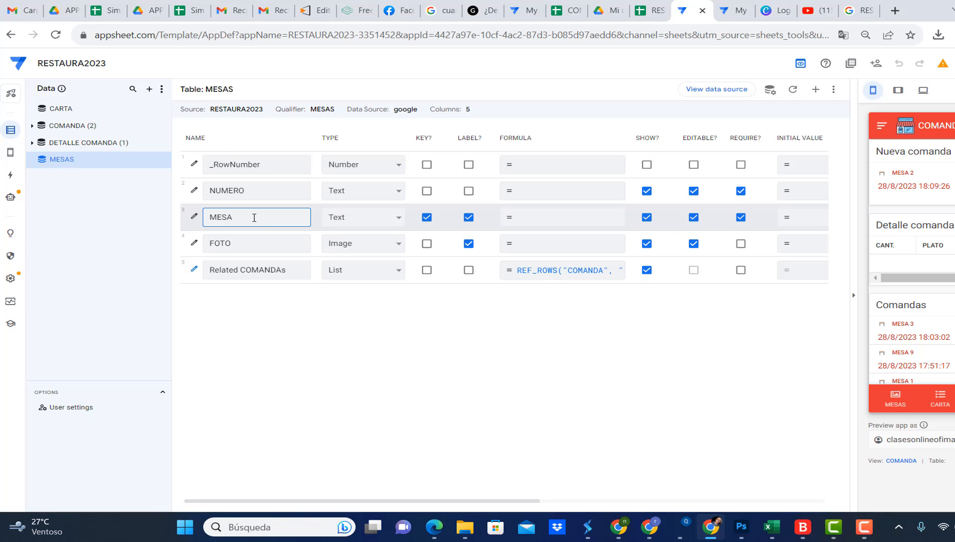
pyautogui.click(278, 241)
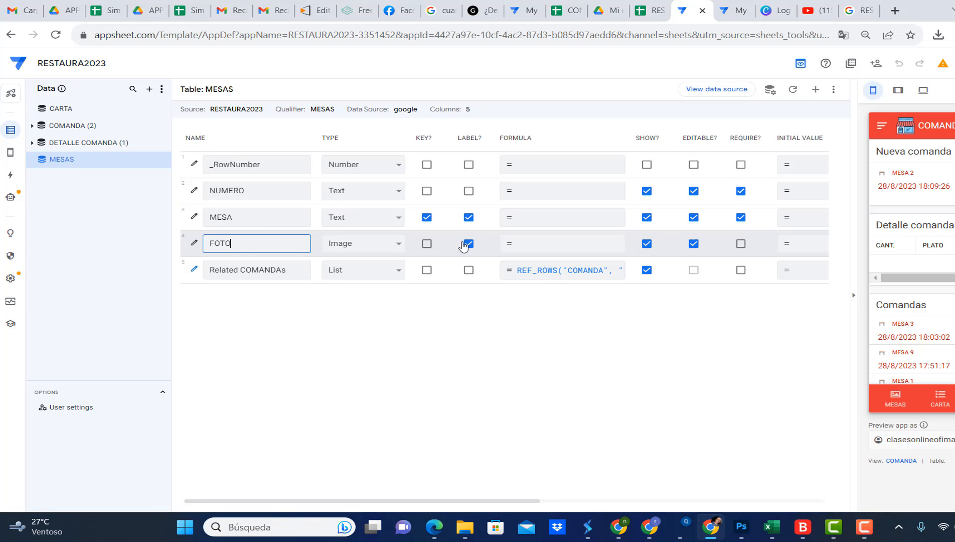
# Check the MESAS view's configuration and show the MESAS view in the app preview
pyautogui.moveTo(12, 157)
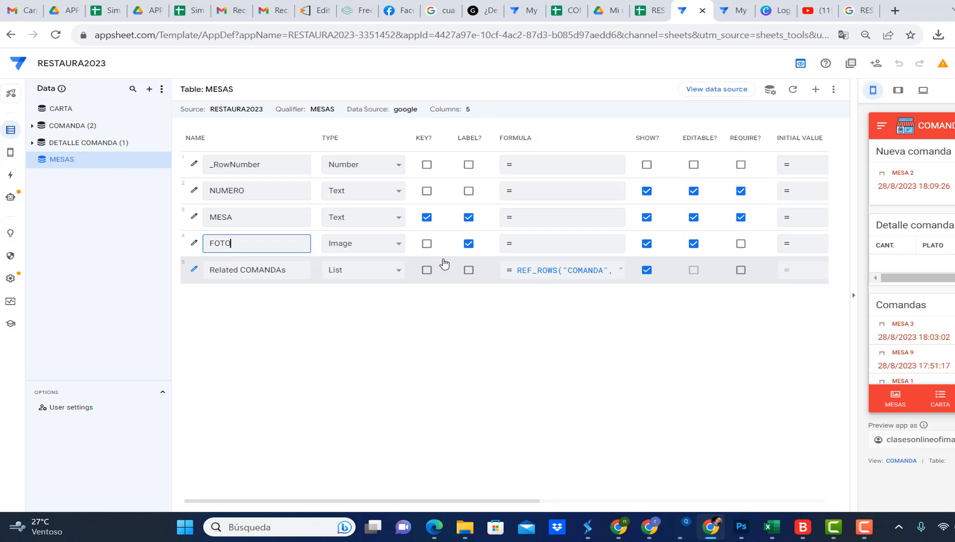
pyautogui.click(6, 153)
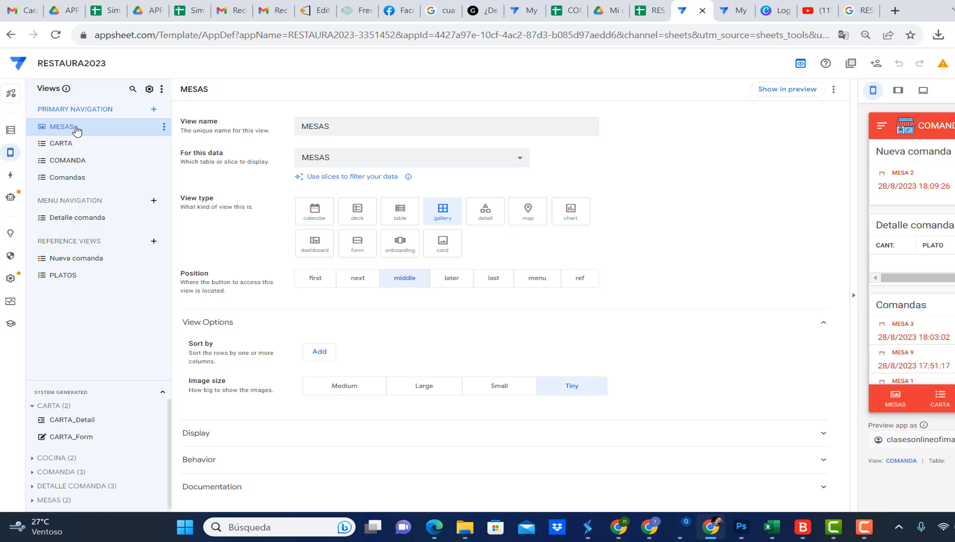
pyautogui.click(896, 402)
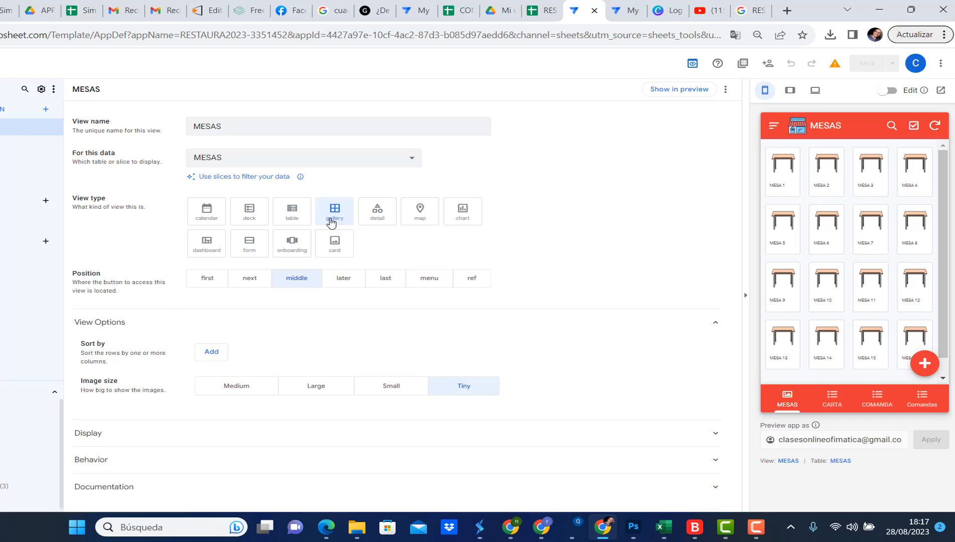
# Check the navigation target expression of the IR A COMANDAS action for the MESAS table
pyautogui.click(8, 176)
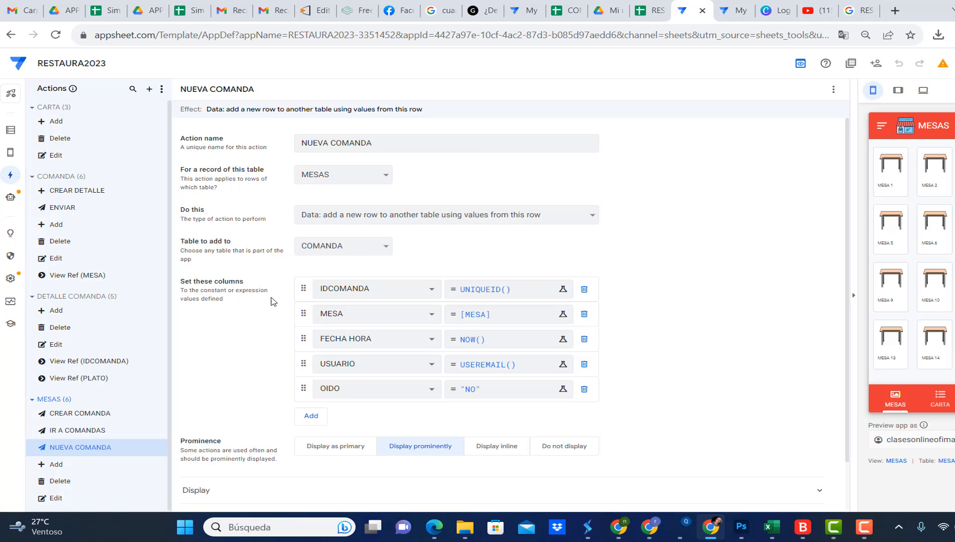
pyautogui.click(33, 296)
pyautogui.click(106, 345)
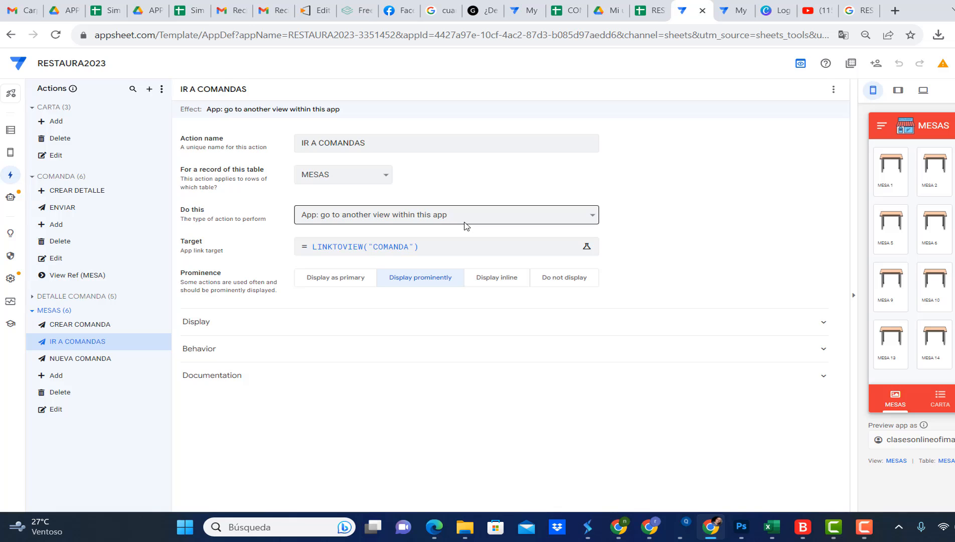
pyautogui.click(432, 248)
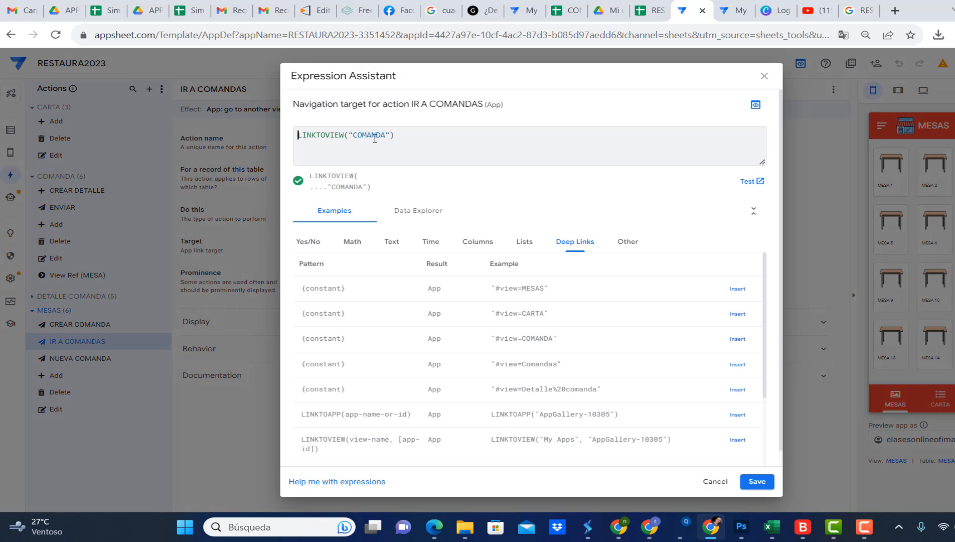
pyautogui.click(764, 76)
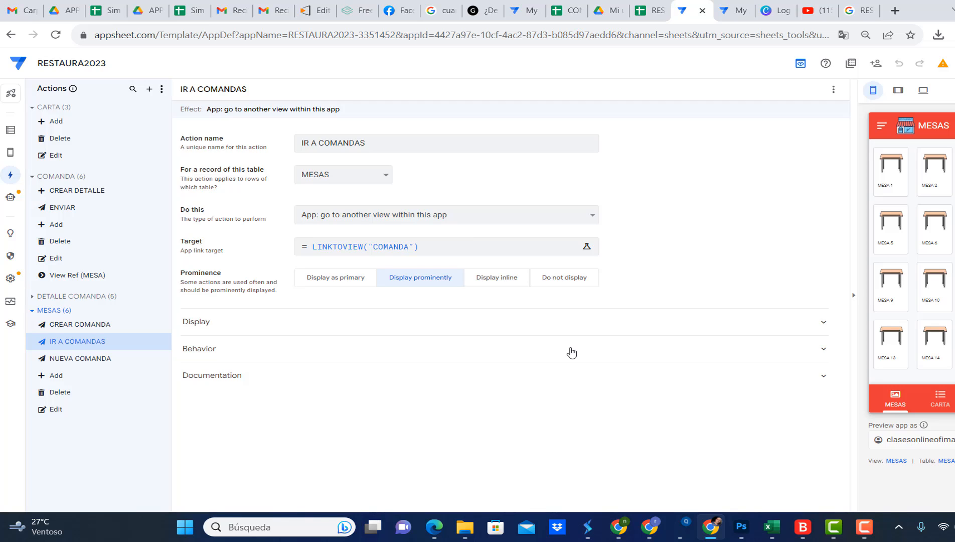
# Review the NUEVA COMANDA and IR A COMANDAS actions and the grouped CREAR COMANDA action that runs them
pyautogui.click(91, 360)
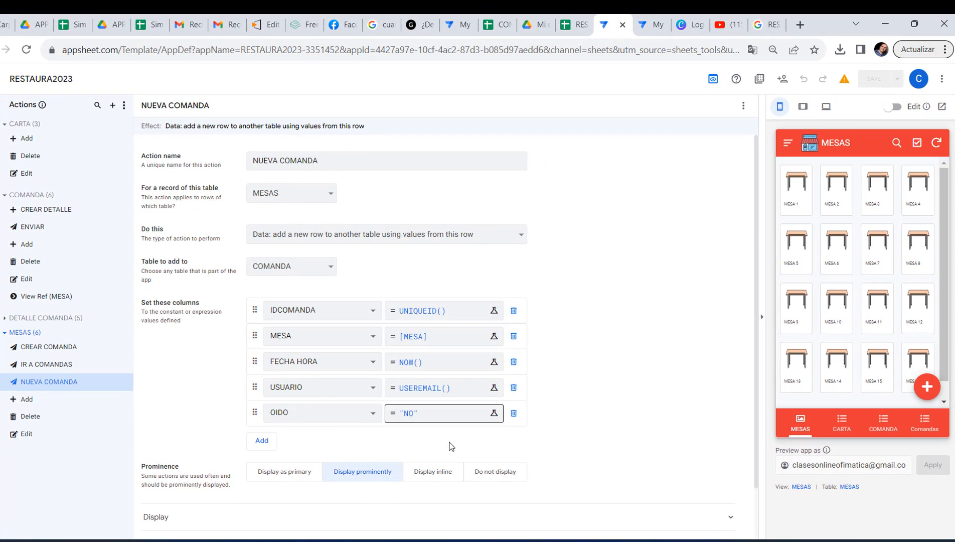
pyautogui.click(65, 371)
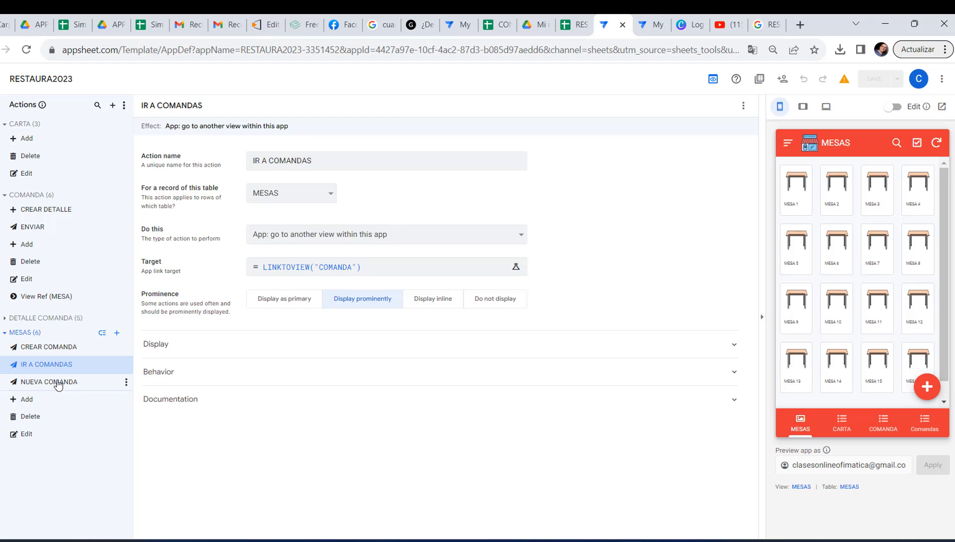
pyautogui.click(59, 385)
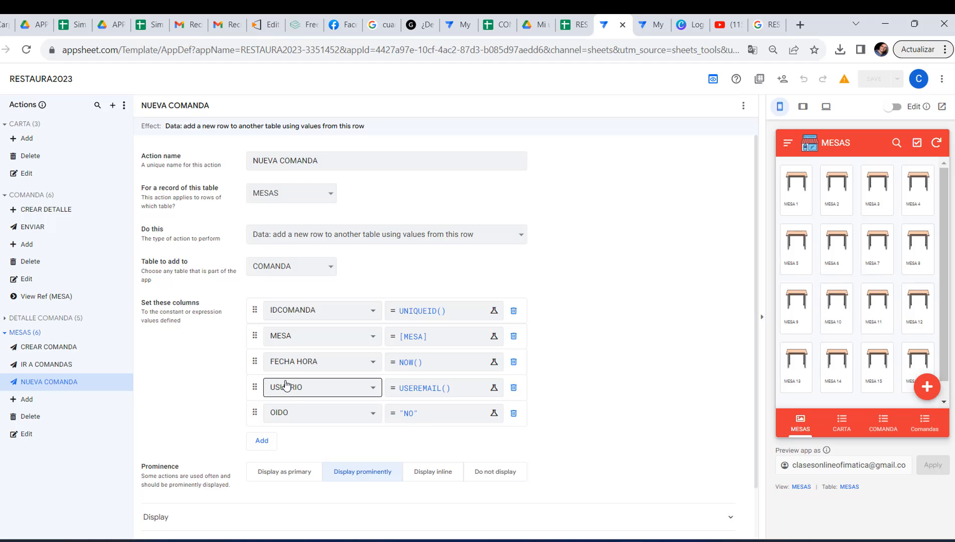
pyautogui.click(57, 347)
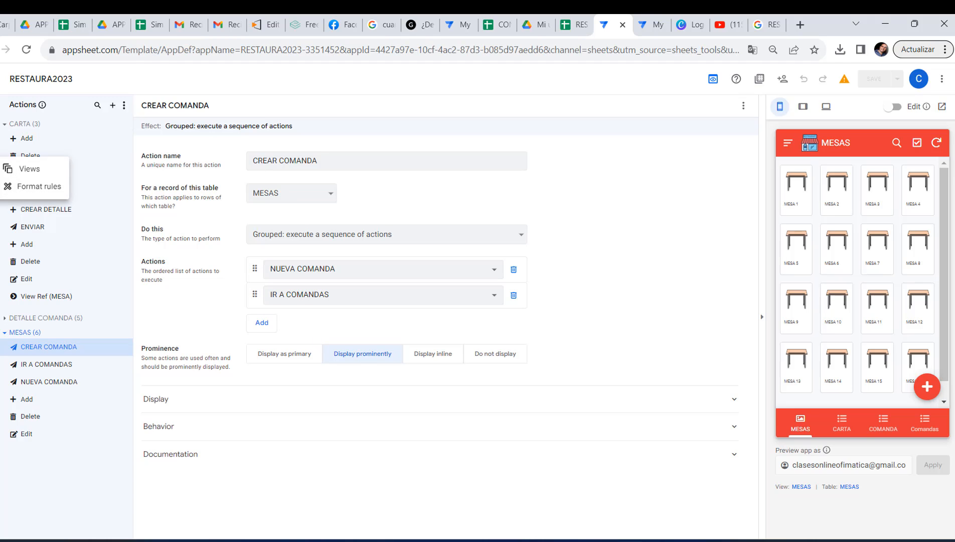
# Check which event action the MESAS view runs when a row is selected
pyautogui.click(7, 166)
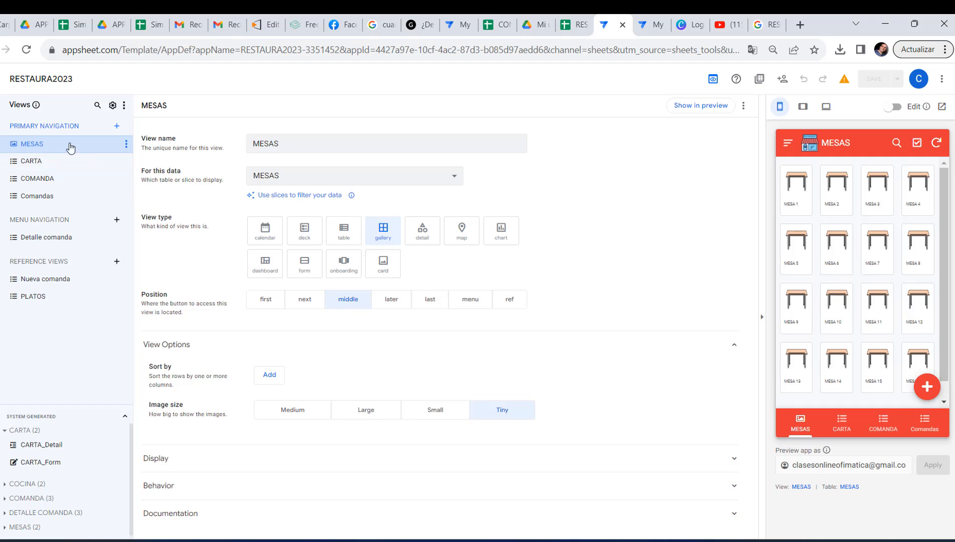
pyautogui.click(371, 482)
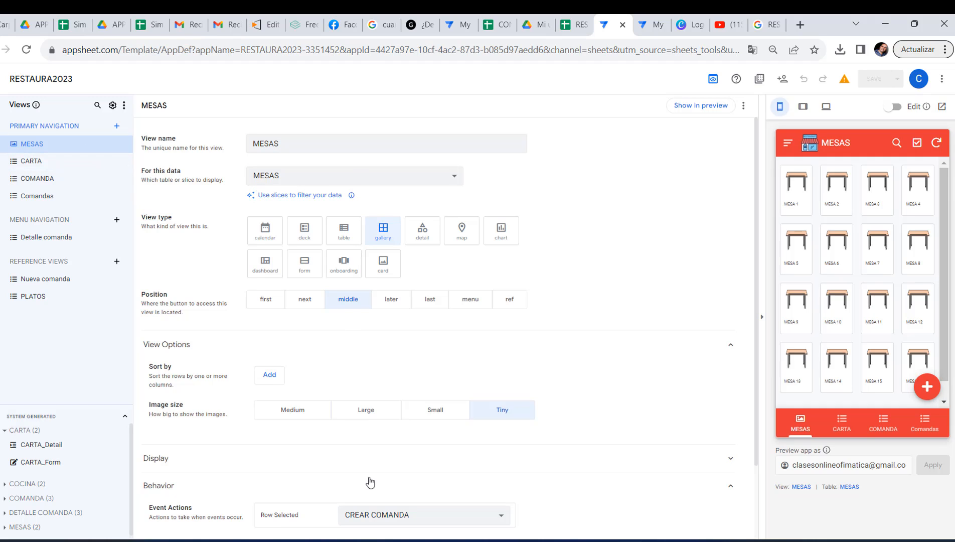
pyautogui.scroll(-2, 507, 441)
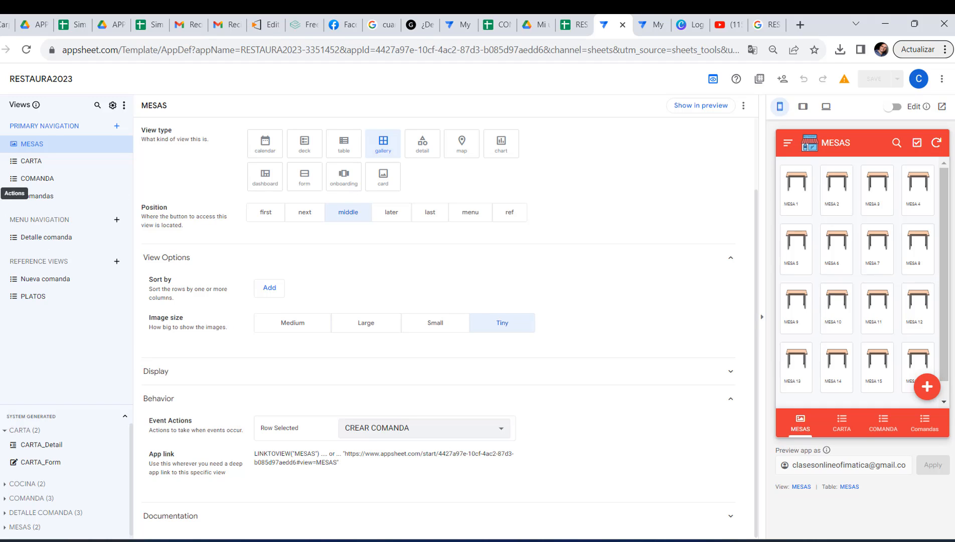
# Test the CREAR COMANDA action by creating an order for MESA 1 in the app preview, and delete that order
pyautogui.click(2, 193)
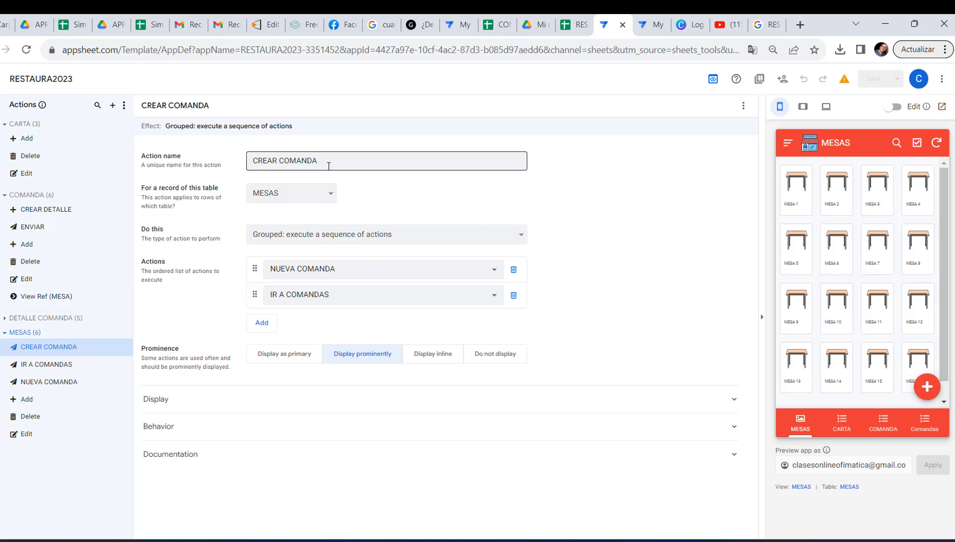
pyautogui.click(793, 200)
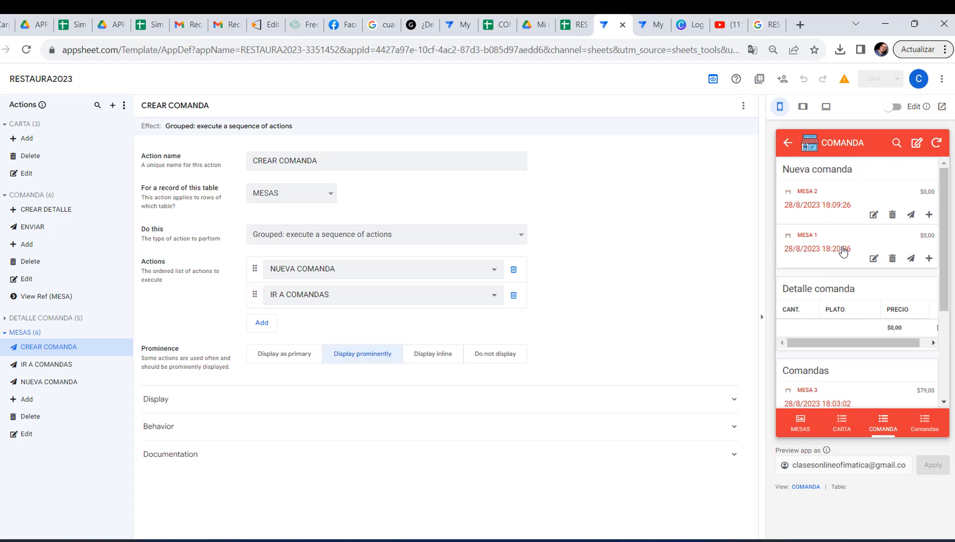
pyautogui.click(892, 258)
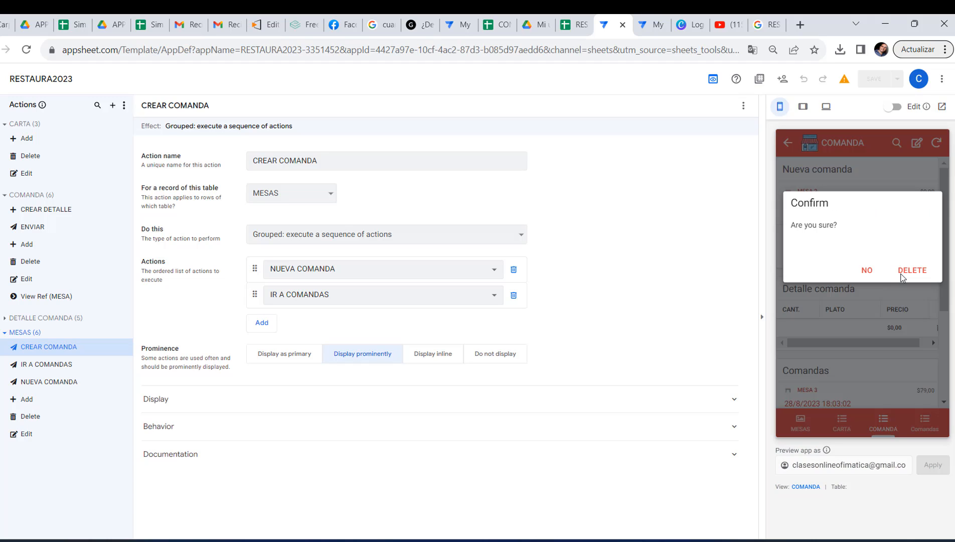
pyautogui.click(907, 271)
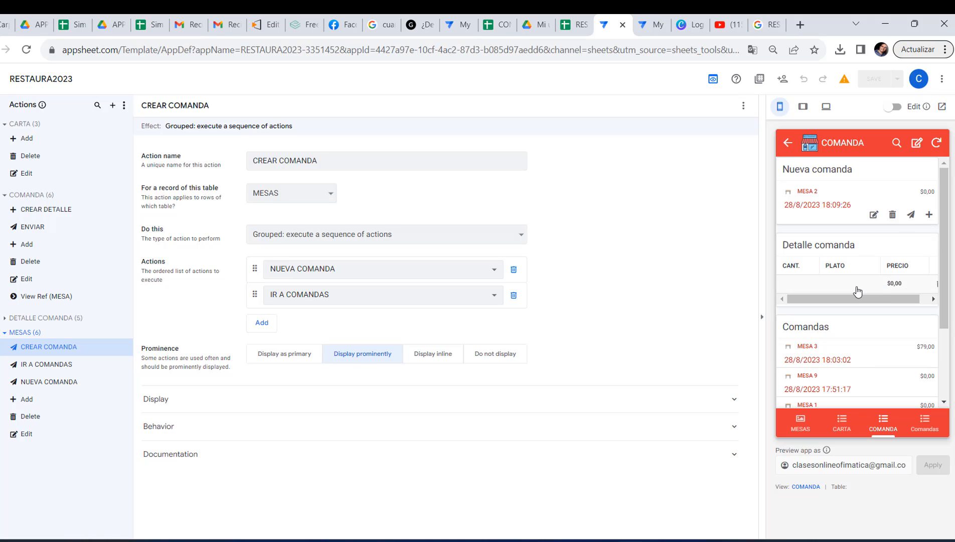
# Review the CREAR DETALLE action's column settings and the column structure of the COMANDA table
pyautogui.click(40, 211)
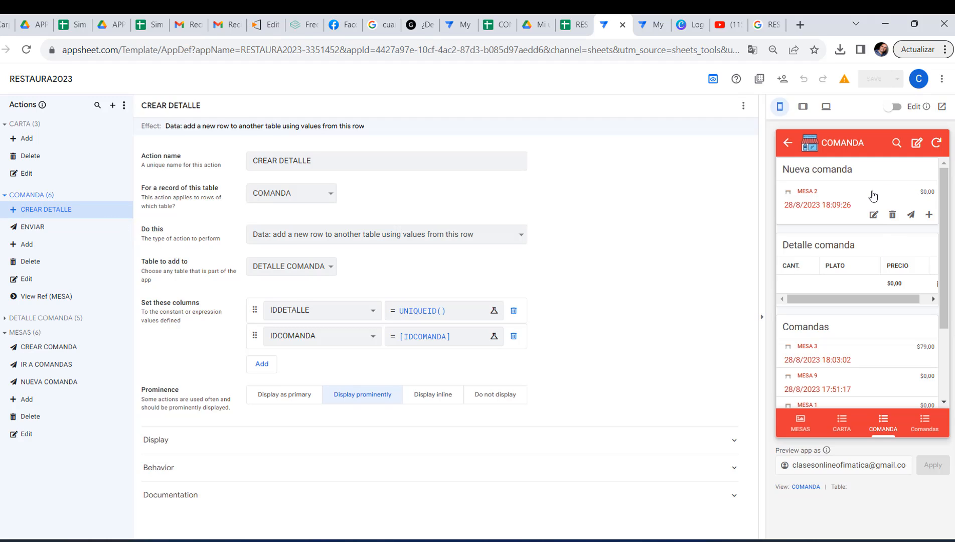
pyautogui.click(4, 133)
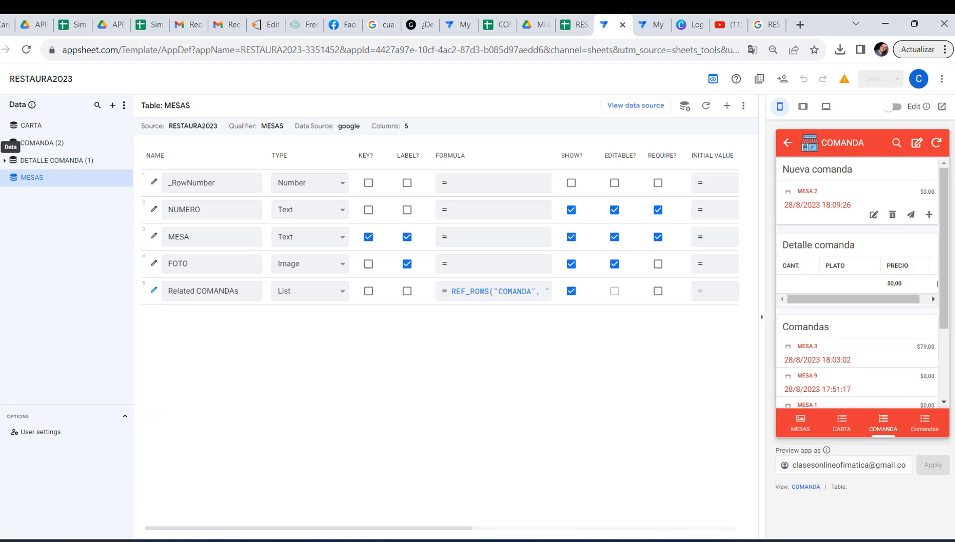
pyautogui.click(58, 145)
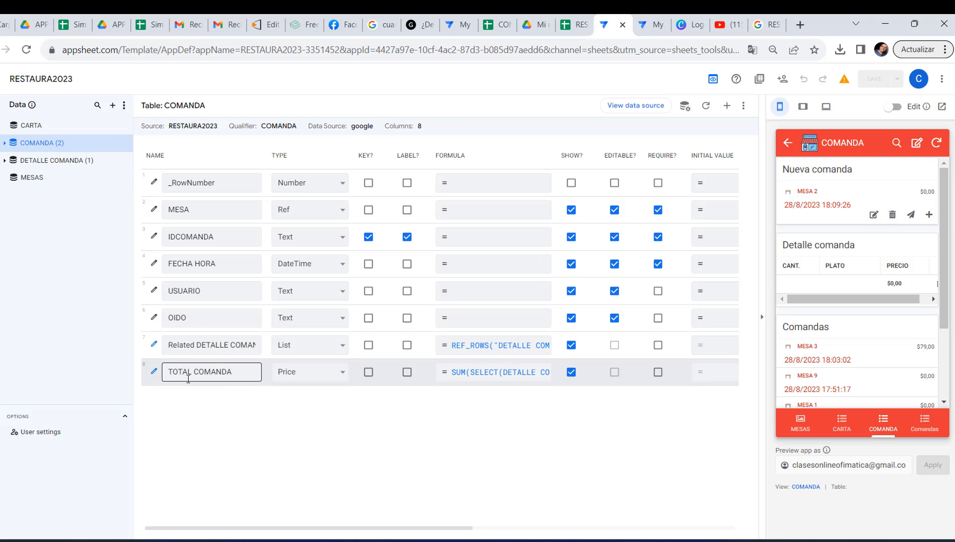
# Inspect the app formula of the TOTAL COMANDA column in the COMANDA table
pyautogui.click(499, 377)
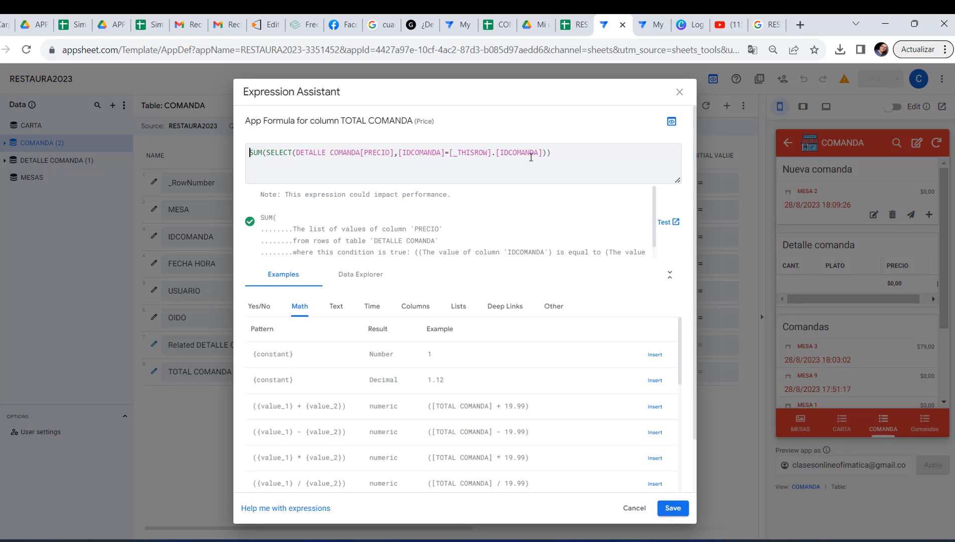
pyautogui.click(633, 508)
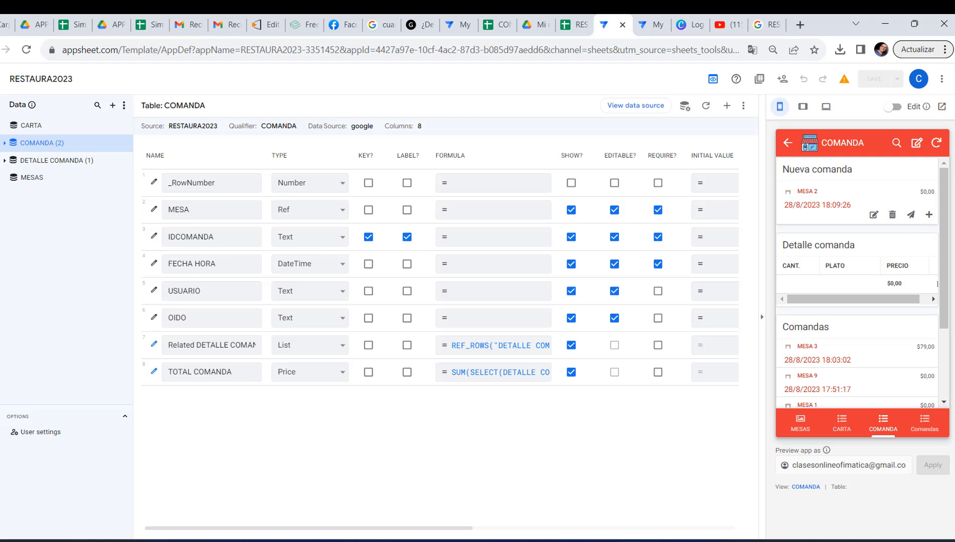
# Review the settings of the ENVIAR action and of the CREAR COMANDA, IR A COMANDAS and NUEVA COMANDA actions
pyautogui.click(3, 193)
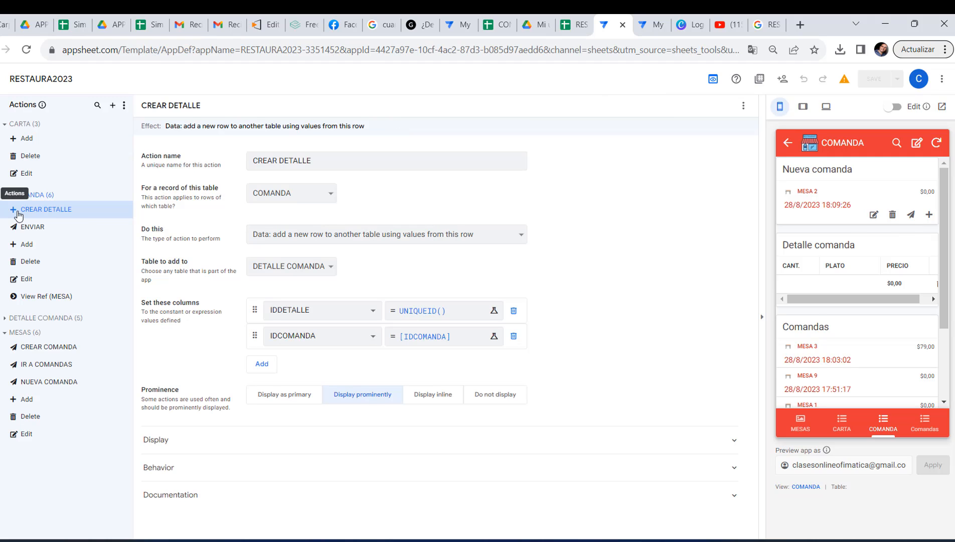
pyautogui.click(70, 231)
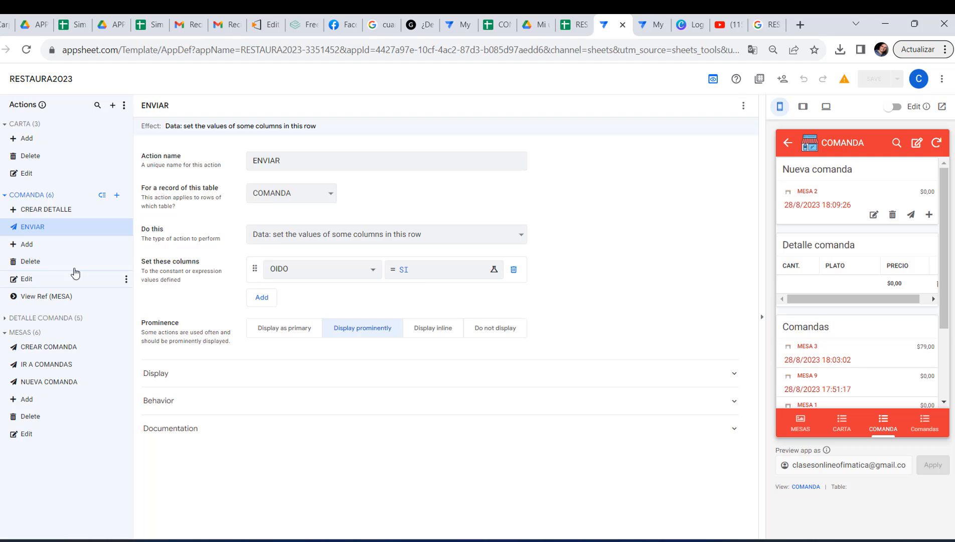
pyautogui.click(57, 353)
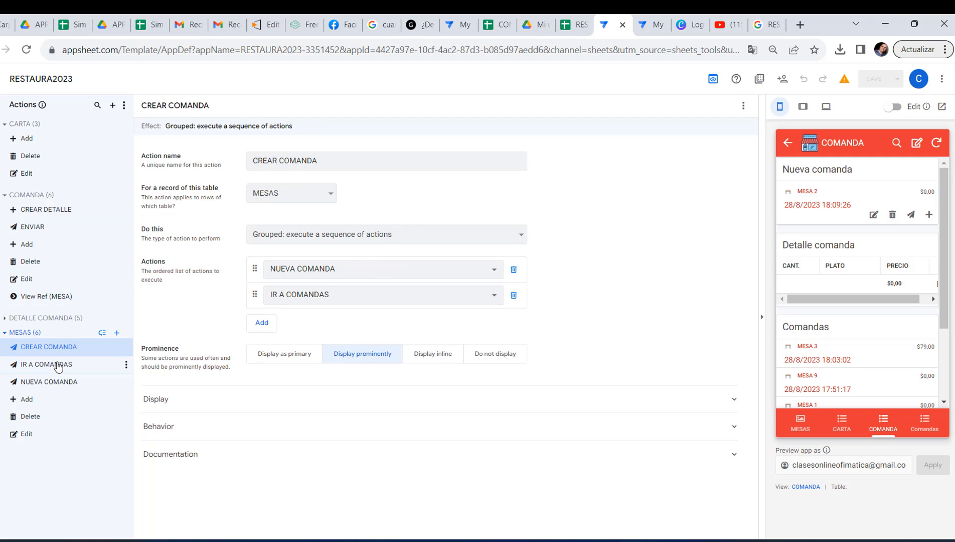
pyautogui.click(58, 365)
pyautogui.click(62, 382)
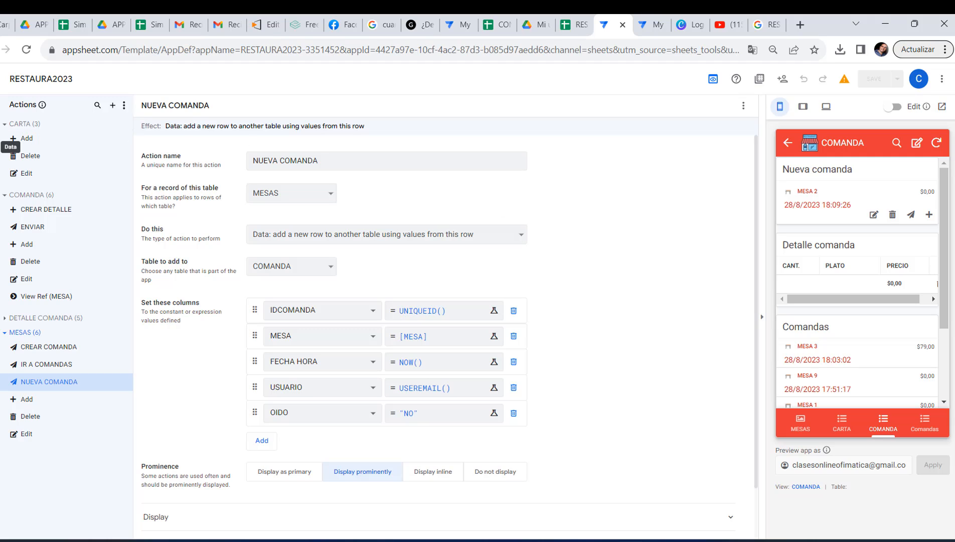
# Compare the row filter conditions and actions of the COMANDA table's EN PROCESO and COCINA slices
pyautogui.click(6, 146)
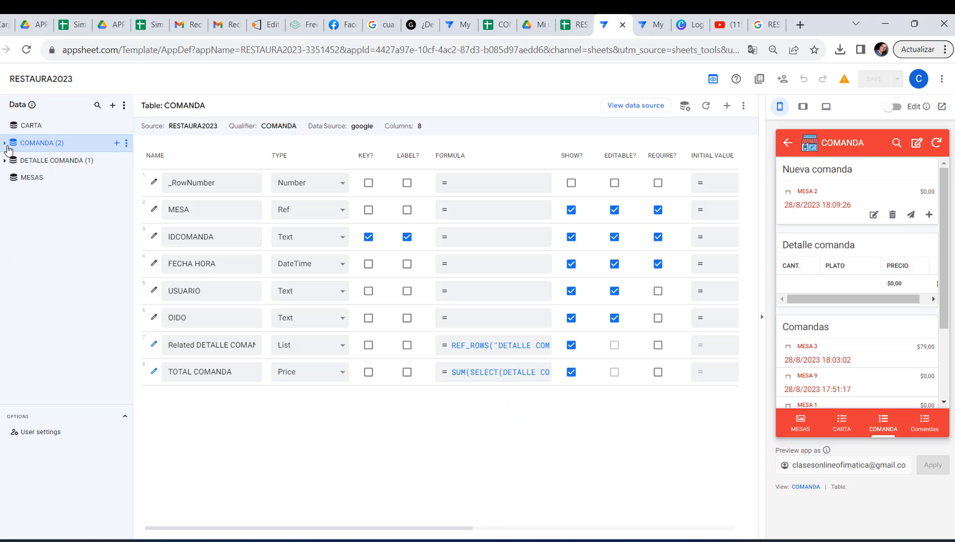
pyautogui.click(5, 143)
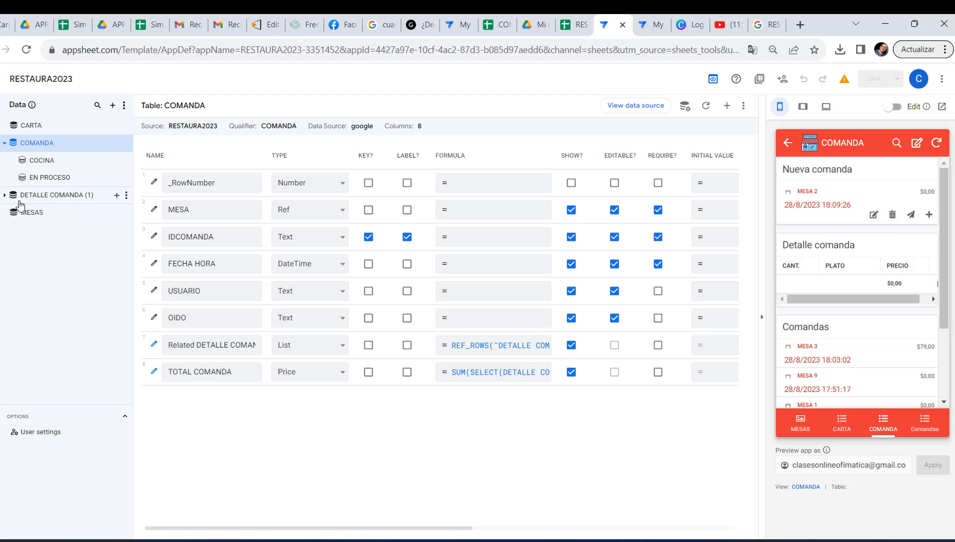
pyautogui.click(4, 197)
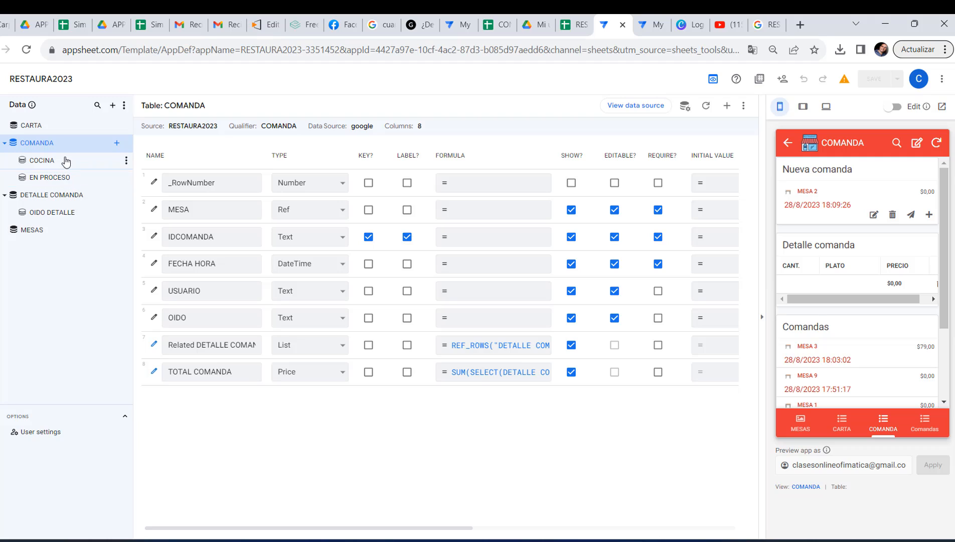
pyautogui.click(64, 178)
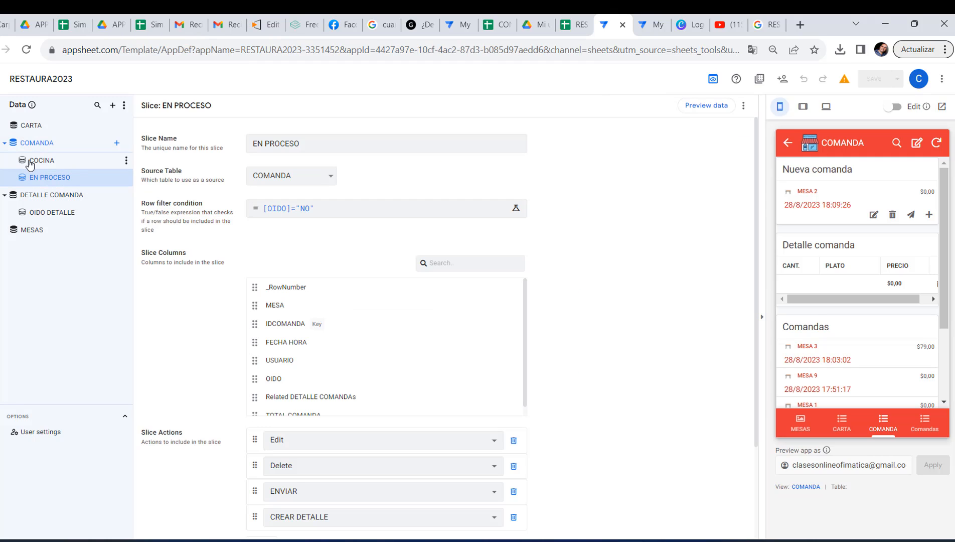
pyautogui.click(30, 164)
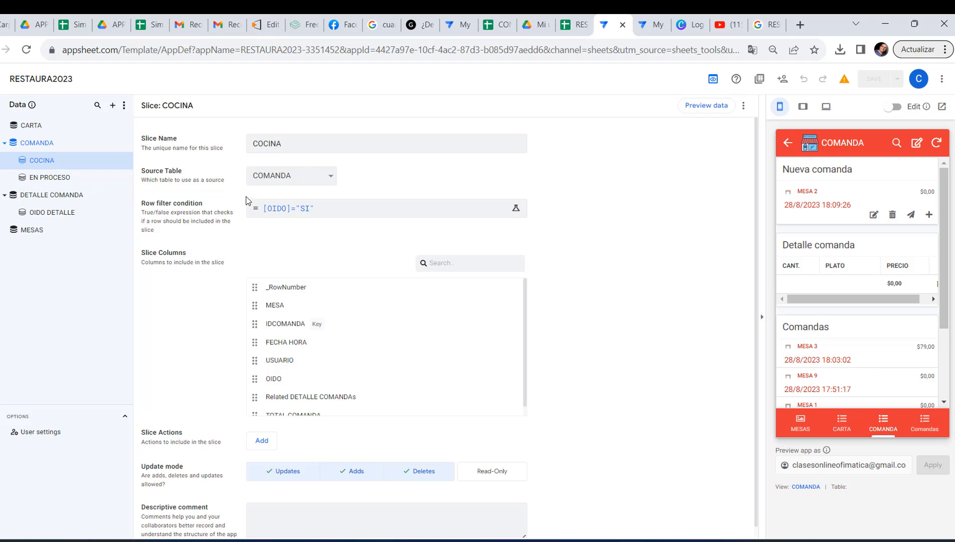
pyautogui.click(48, 178)
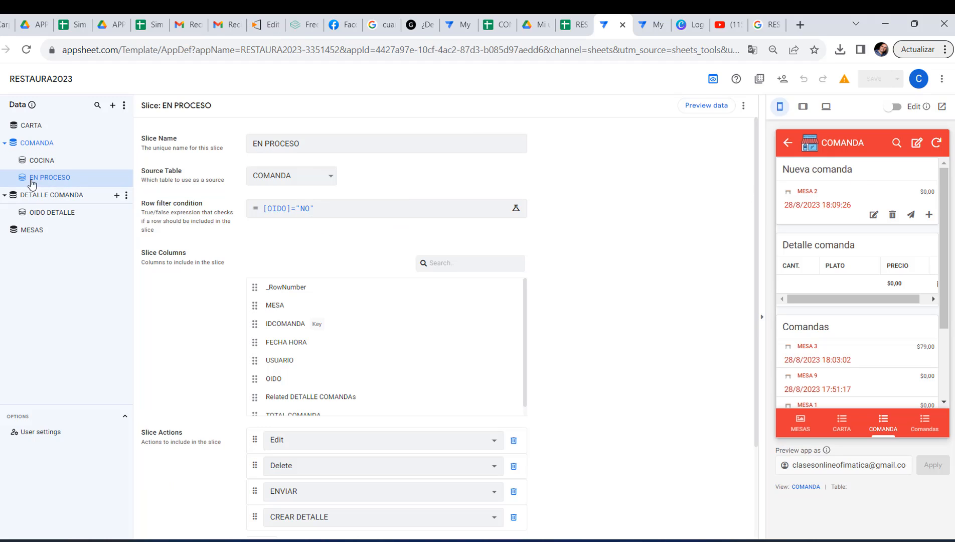
pyautogui.click(42, 160)
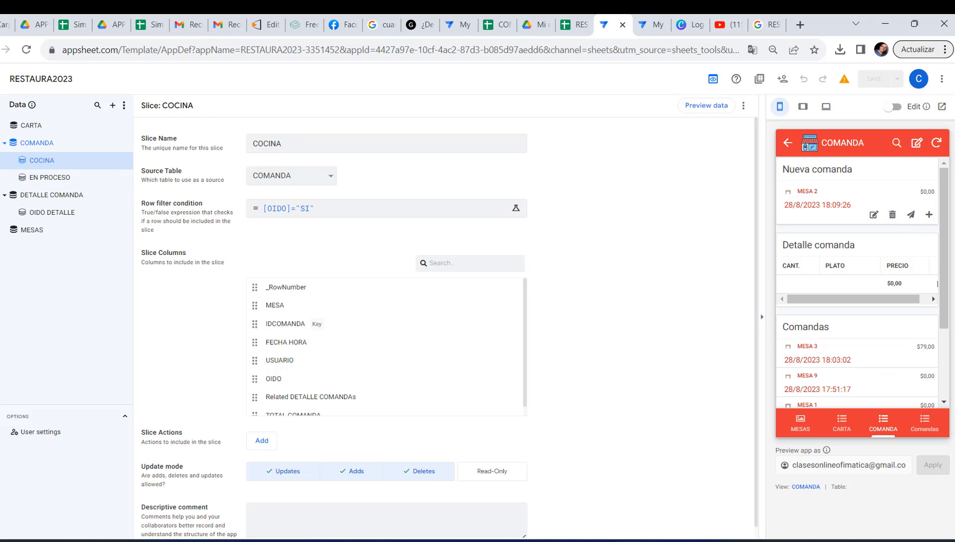
# Check which slices feed the Comandas and Nueva comanda views and which view entries the COMANDA dashboard contains
pyautogui.click(10, 169)
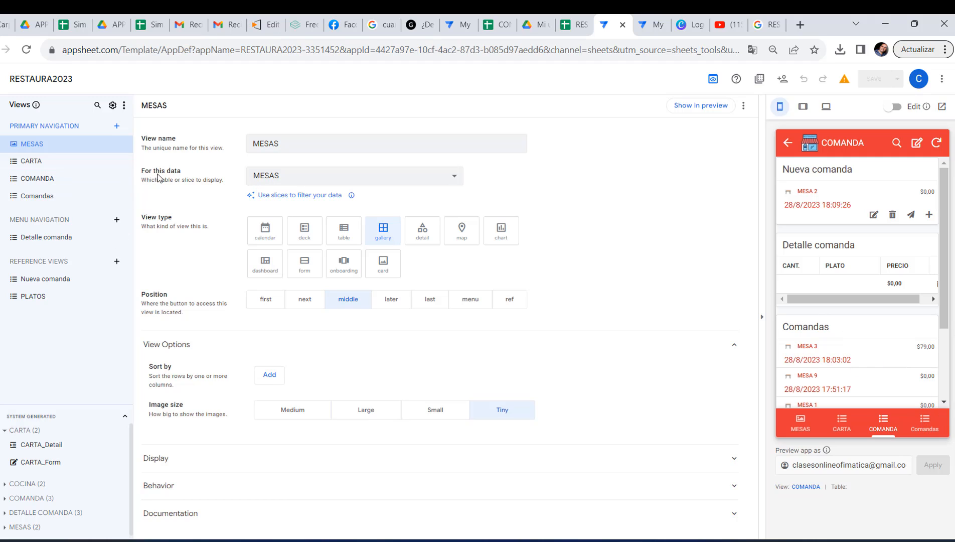
pyautogui.click(52, 194)
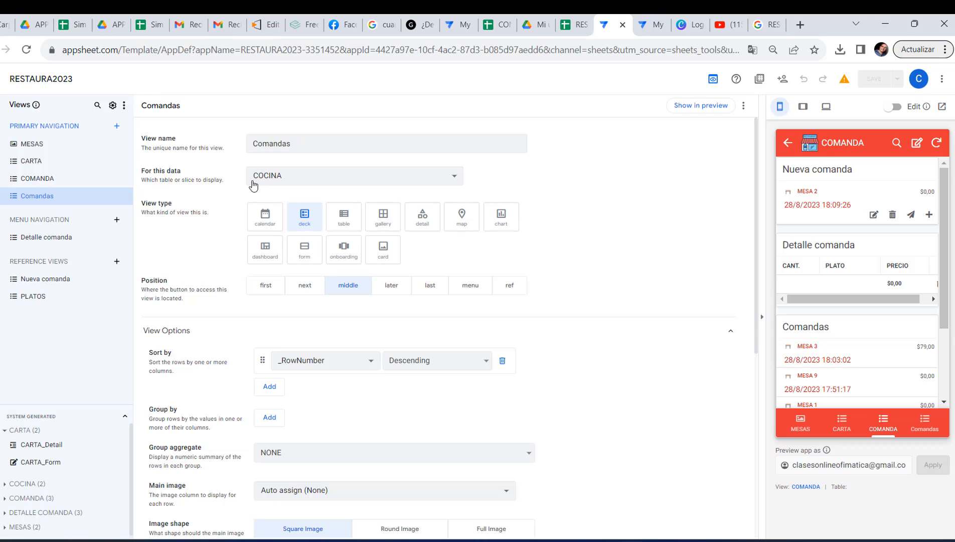
pyautogui.click(278, 143)
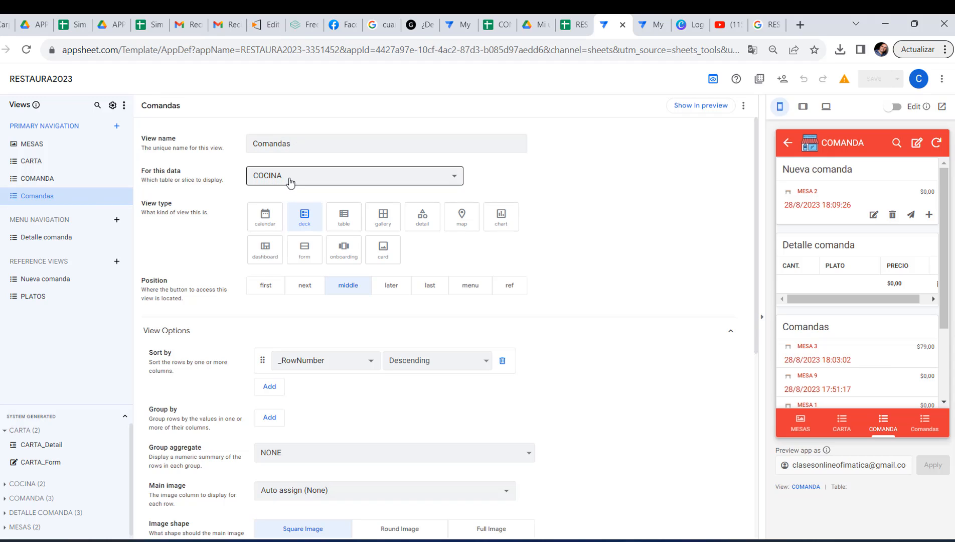
pyautogui.click(60, 186)
pyautogui.click(55, 282)
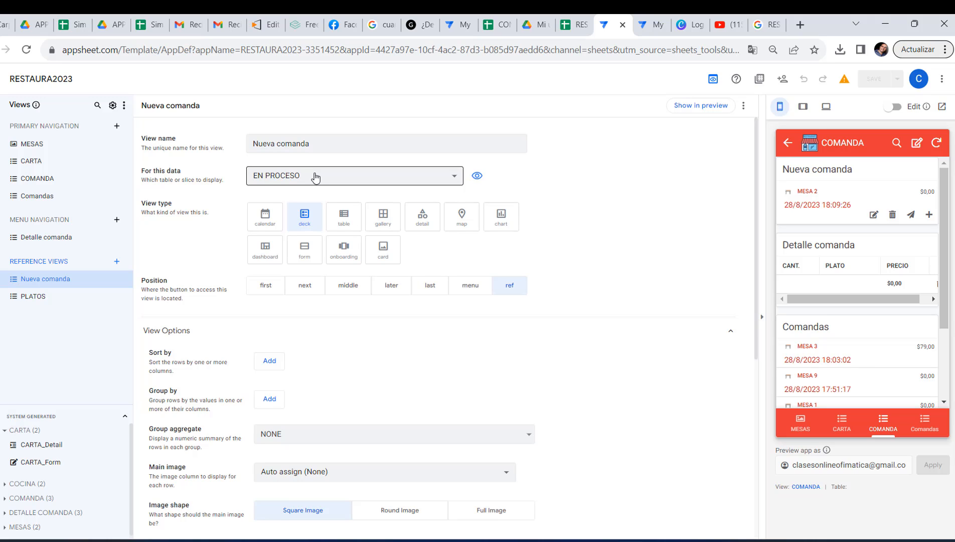
pyautogui.click(40, 187)
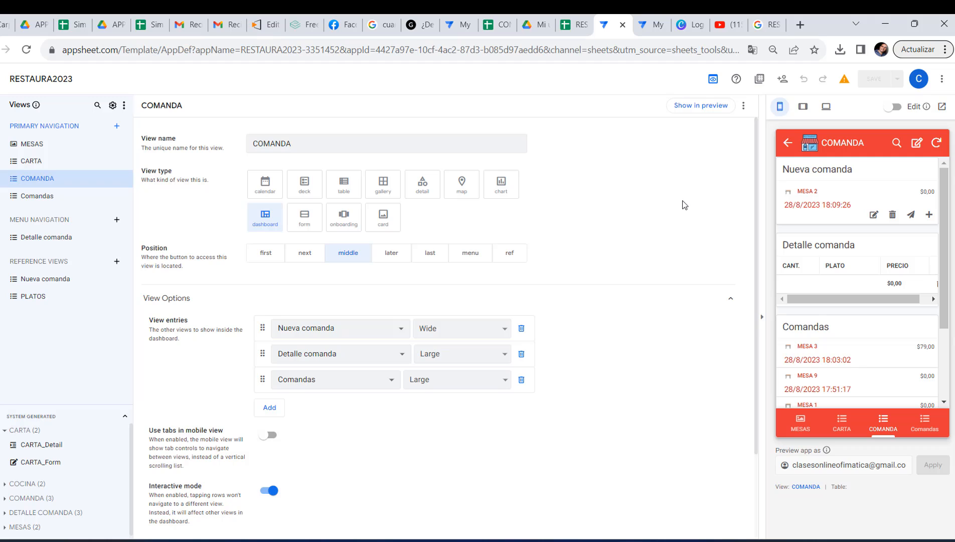
# Send the MESA 2 order from the COMANDA dashboard in the app preview and check it in the Comandas view
pyautogui.click(846, 431)
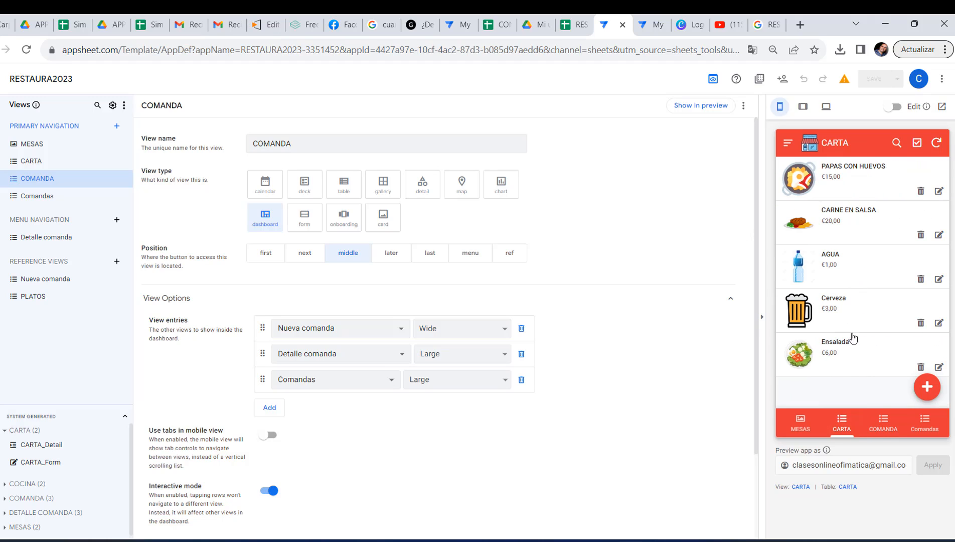
pyautogui.click(881, 430)
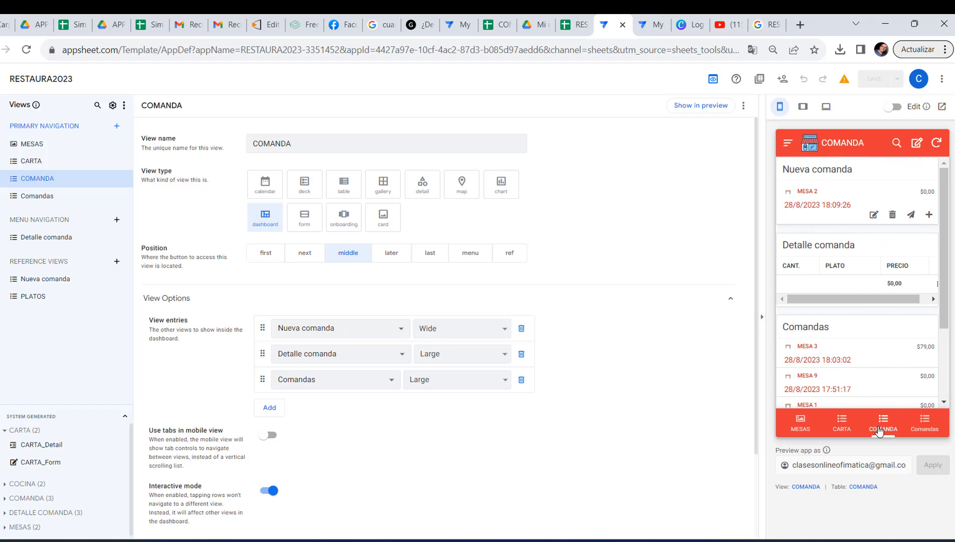
pyautogui.click(912, 216)
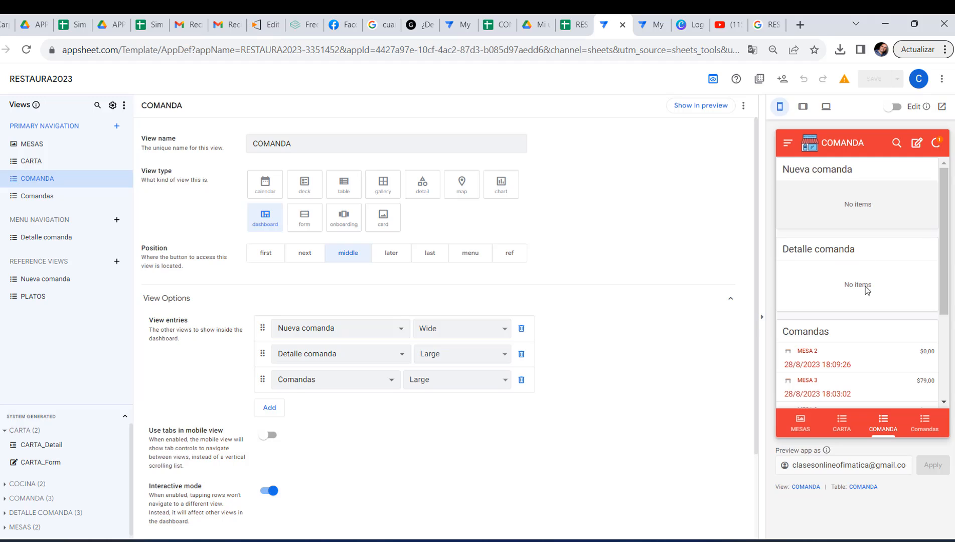
pyautogui.click(930, 430)
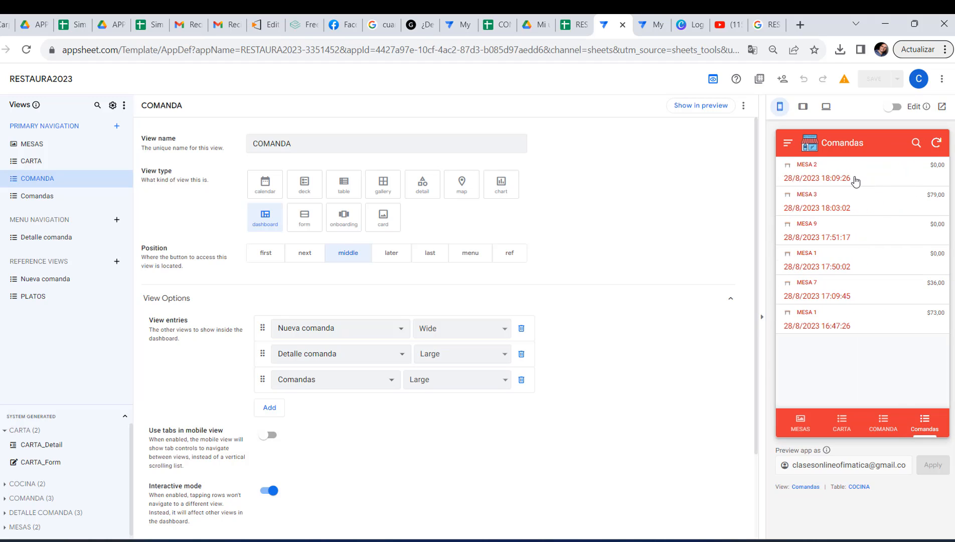
pyautogui.click(883, 423)
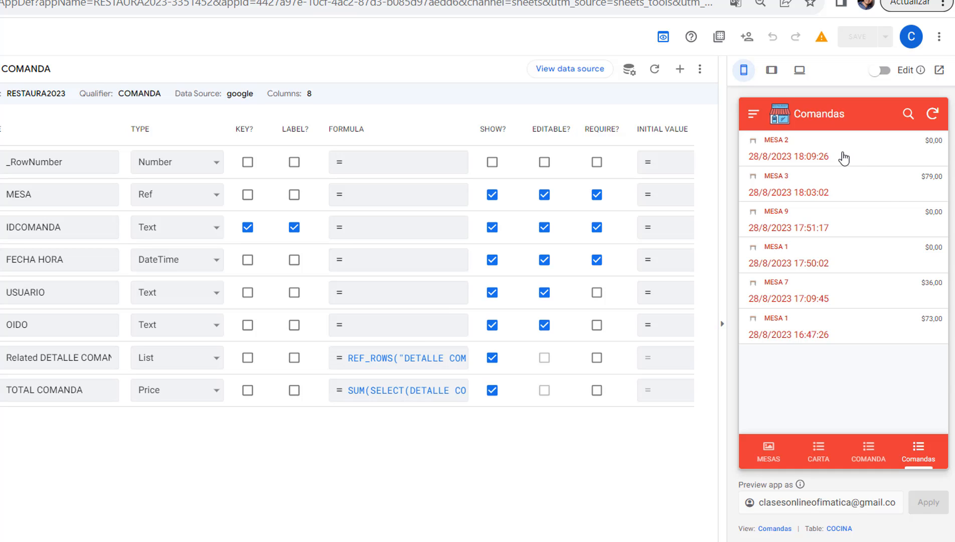
# Examine the details of the MESA 2 and MESA 7 orders in the preview's Comandas view
pyautogui.click(845, 158)
pyautogui.scroll(-1, 832, 277)
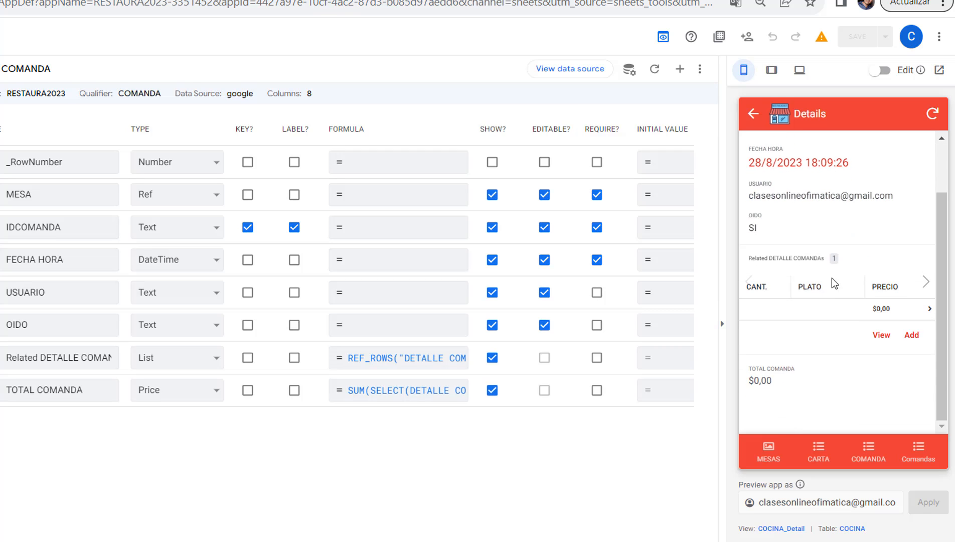
pyautogui.click(754, 114)
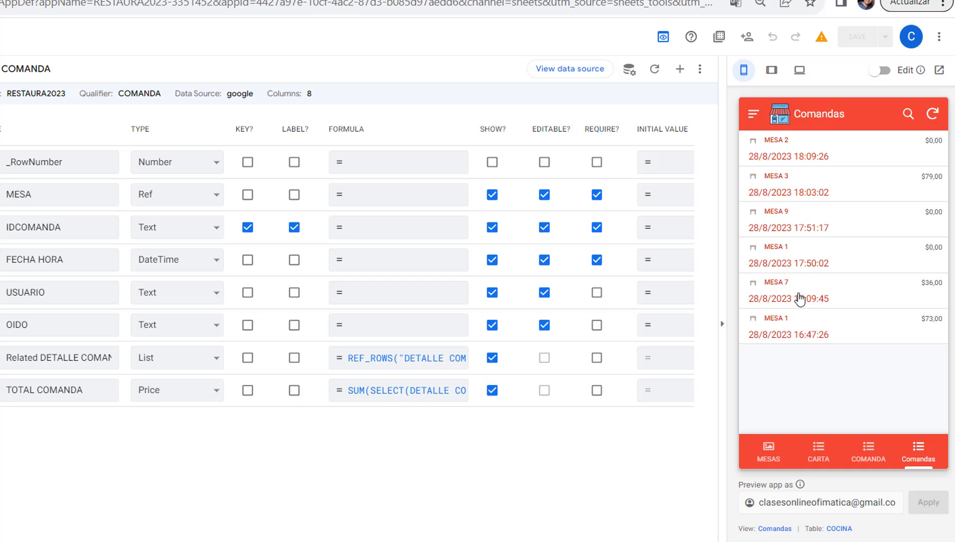
pyautogui.click(799, 299)
pyautogui.scroll(-2, 837, 291)
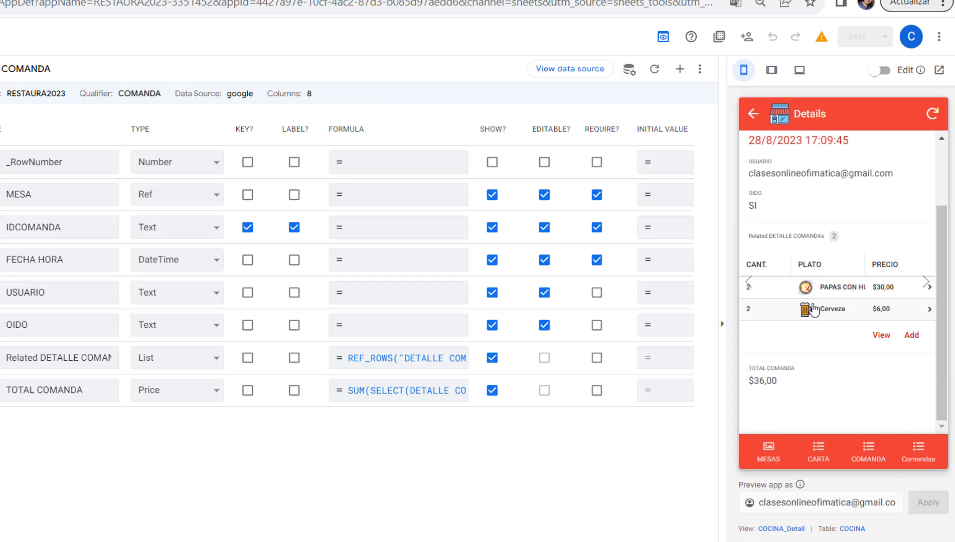
pyautogui.scroll(2, 814, 309)
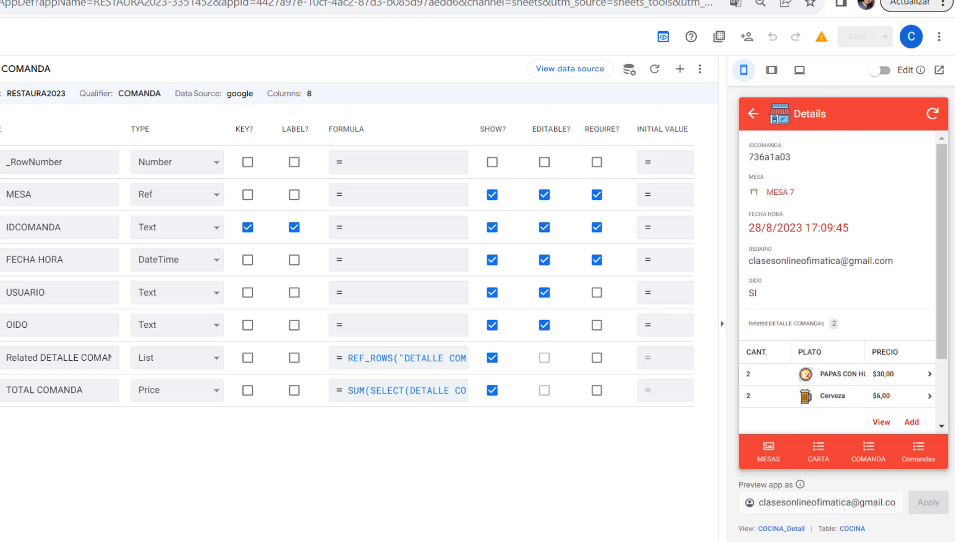
# Switch to the Google Sheets source and insert a column headed MESA before CANTIDAD in the DETALLE COMANDA sheet
pyautogui.click(527, 1)
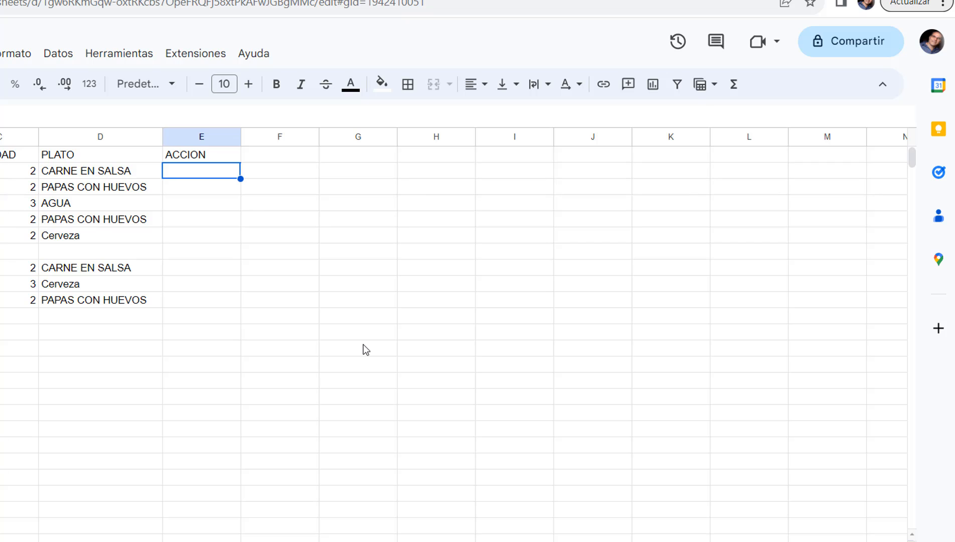
pyautogui.click(652, 1)
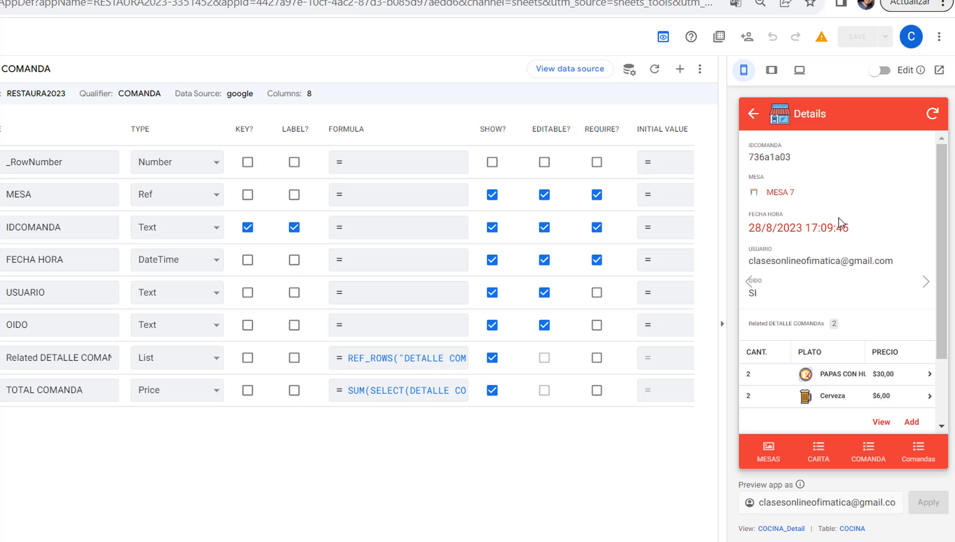
pyautogui.click(526, 0)
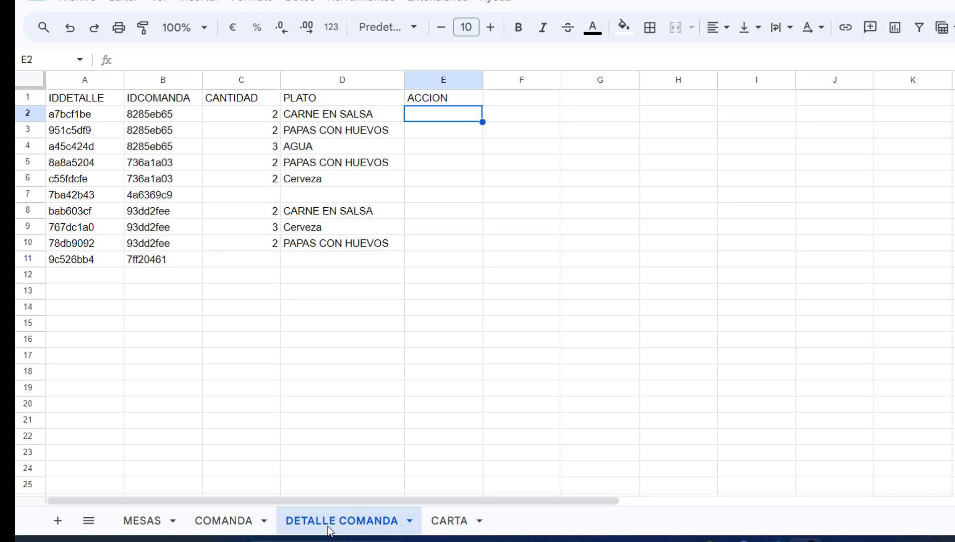
pyautogui.click(248, 82)
pyautogui.rightClick(248, 83)
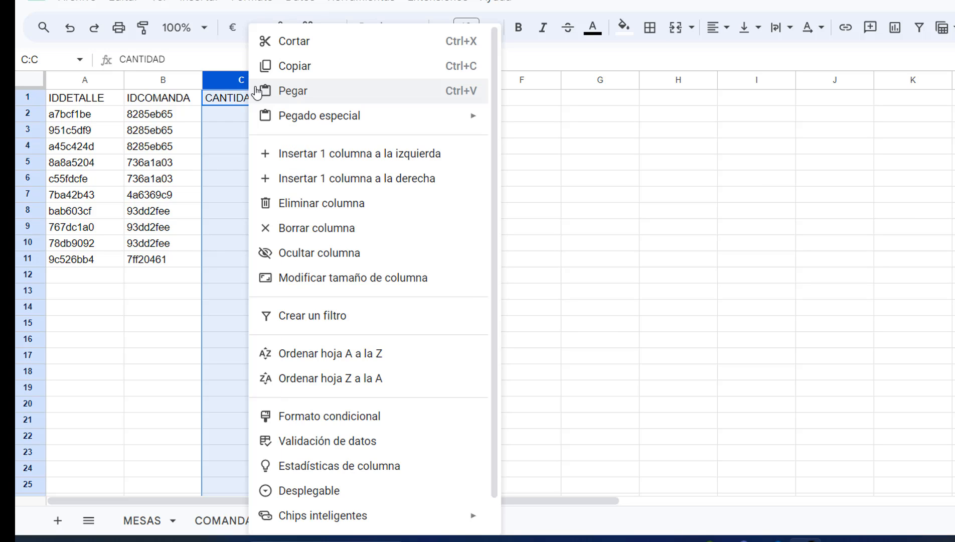
pyautogui.click(346, 161)
pyautogui.click(250, 103)
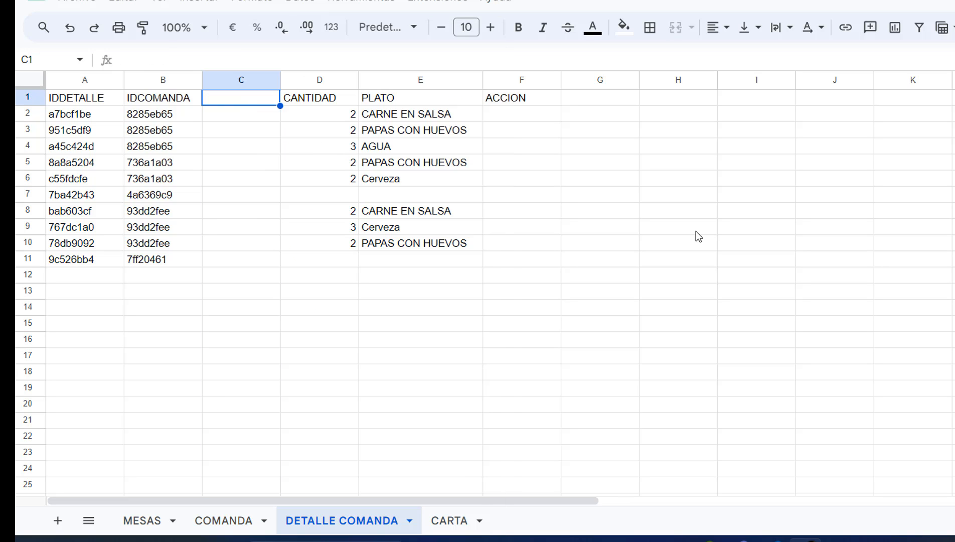
pyautogui.write('MESA')
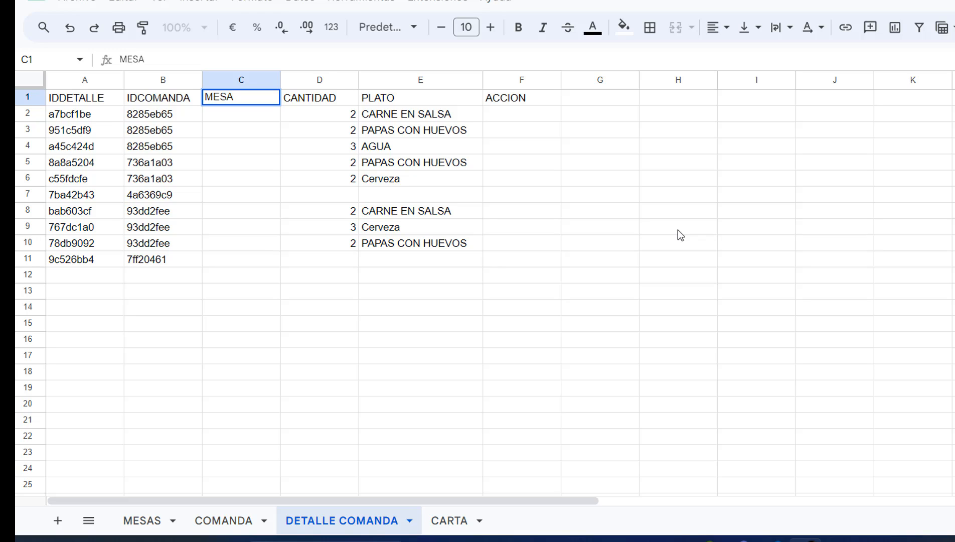
pyautogui.click(678, 231)
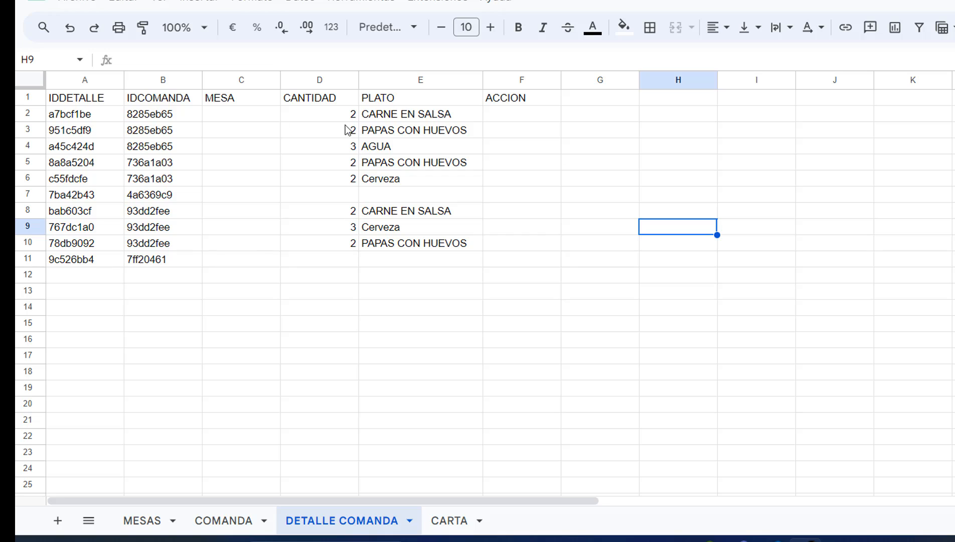
pyautogui.click(271, 114)
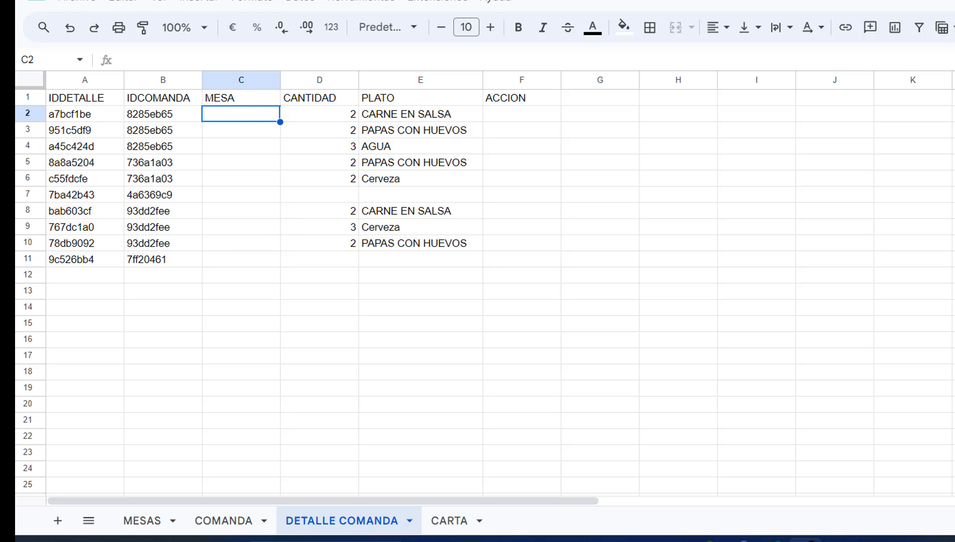
# Switch to the AppSheet editor and regenerate the column structure of the DETALLE COMANDA table
pyautogui.click(482, 1)
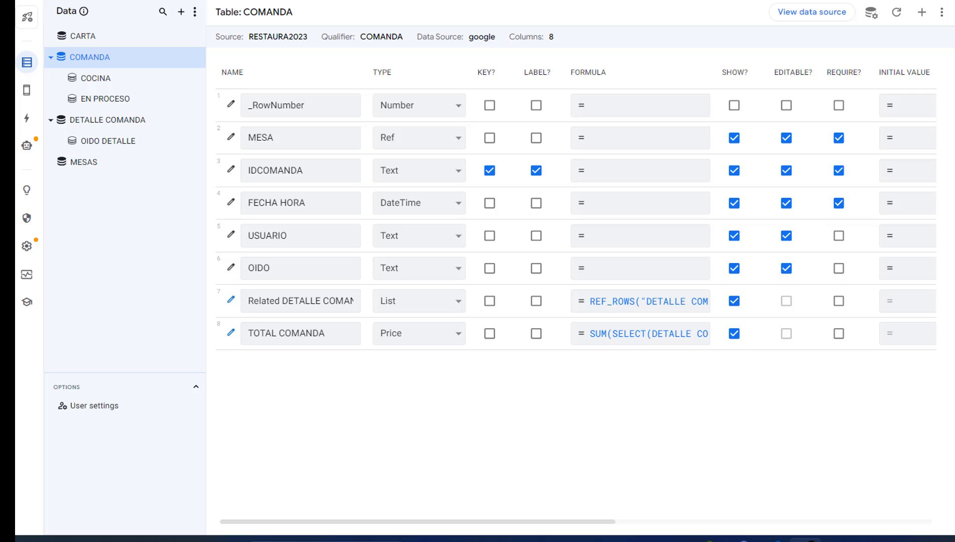
pyautogui.click(110, 126)
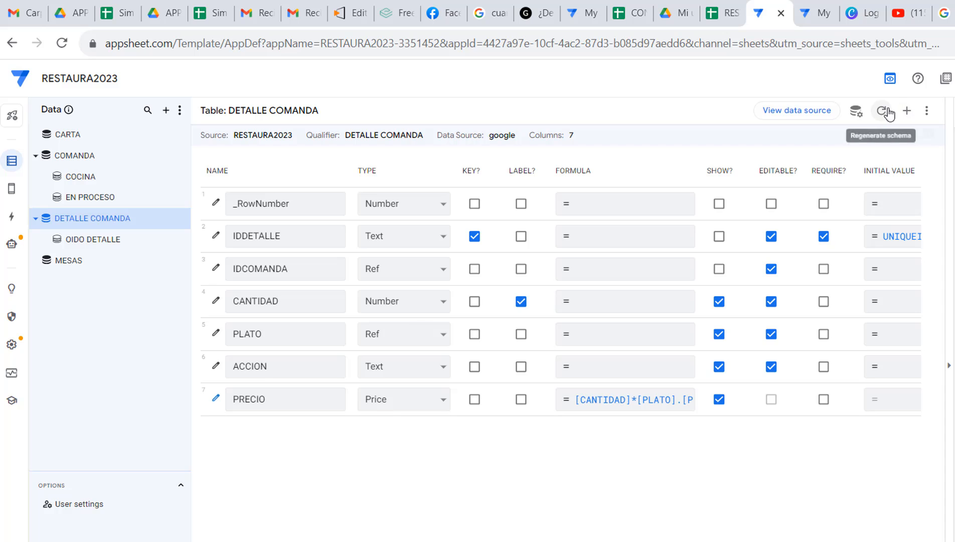
pyautogui.click(882, 111)
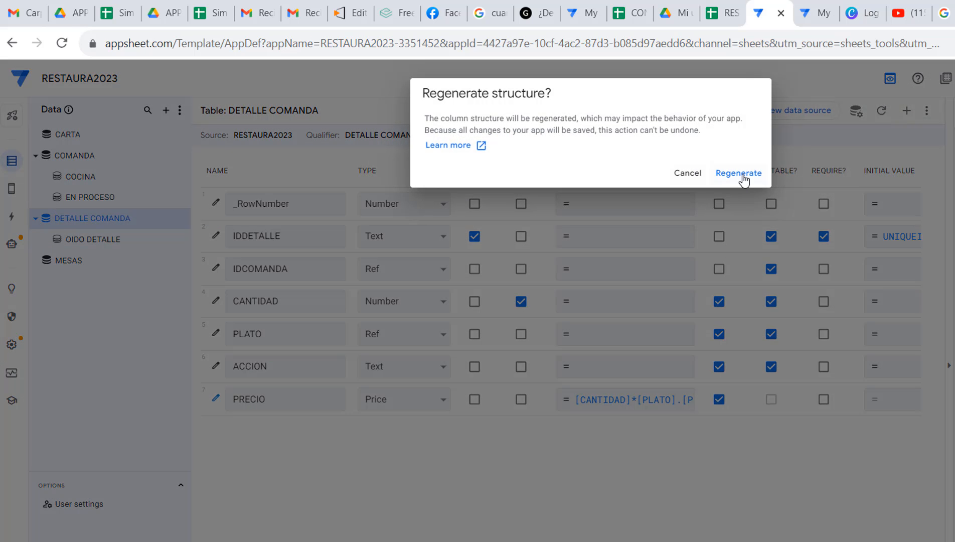
pyautogui.click(742, 175)
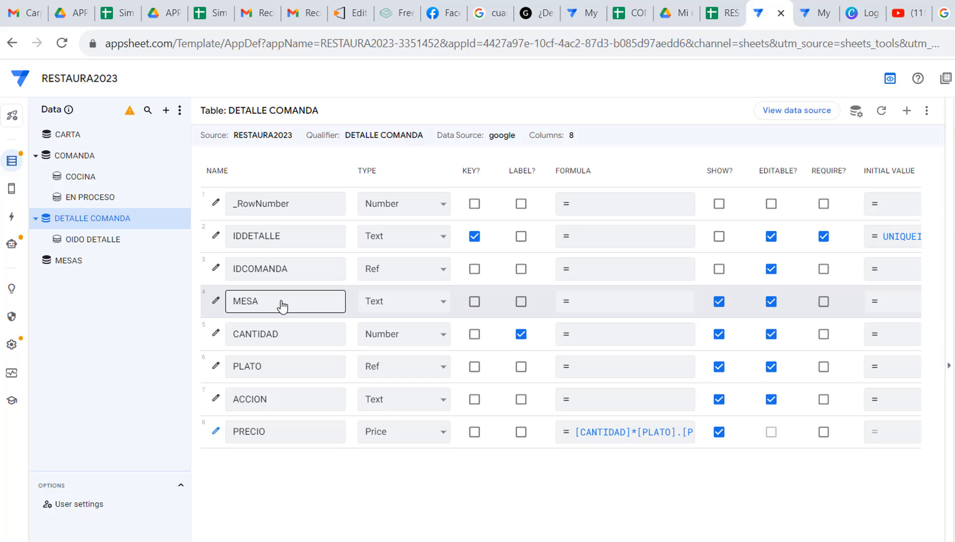
# Set the app formula of the MESA column in DETALLE COMANDA to [IDCOMANDA].[MESA] and save it
pyautogui.click(583, 307)
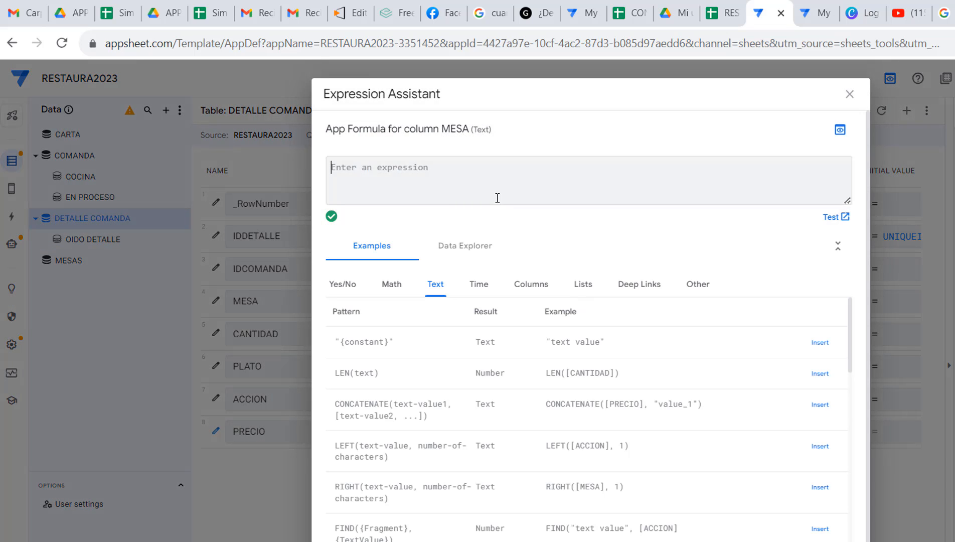
pyautogui.write('[')
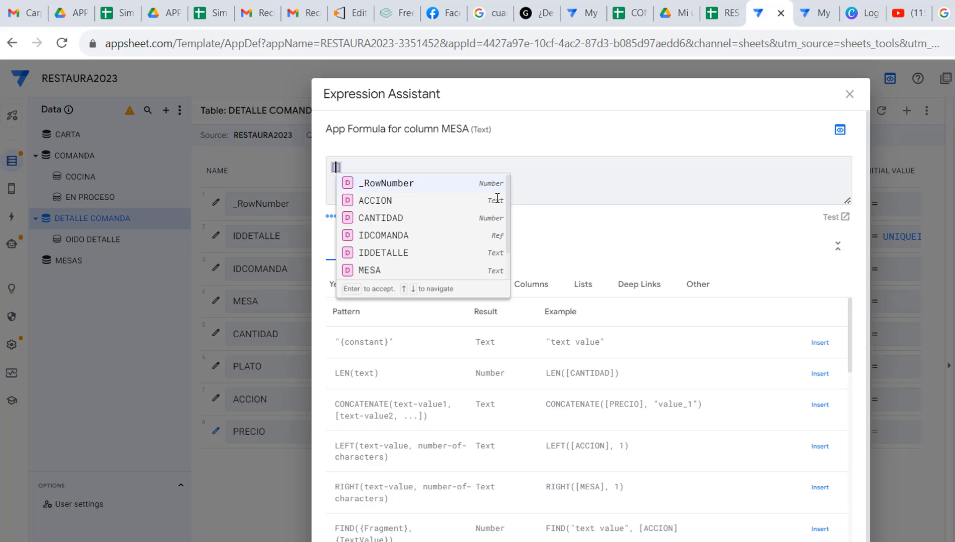
pyautogui.write('IDCO')
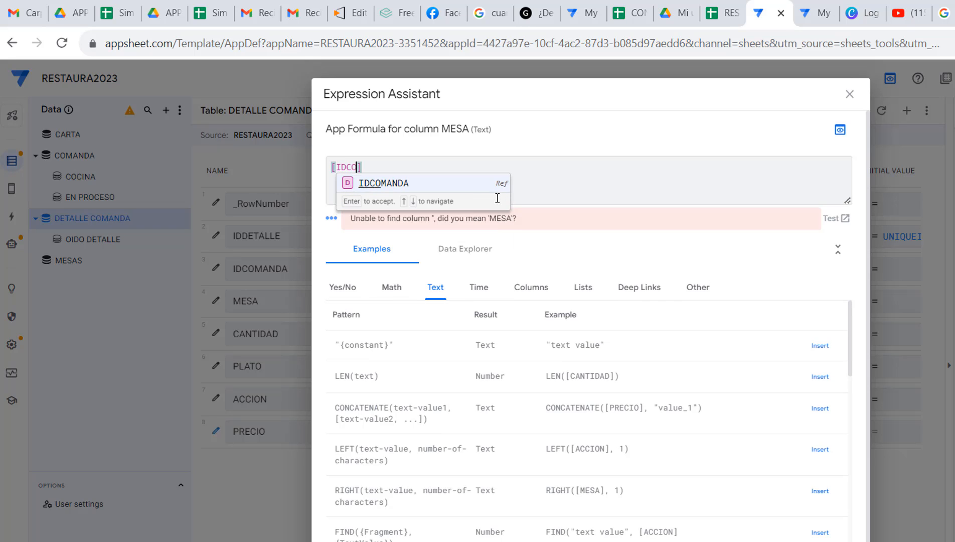
pyautogui.click(394, 183)
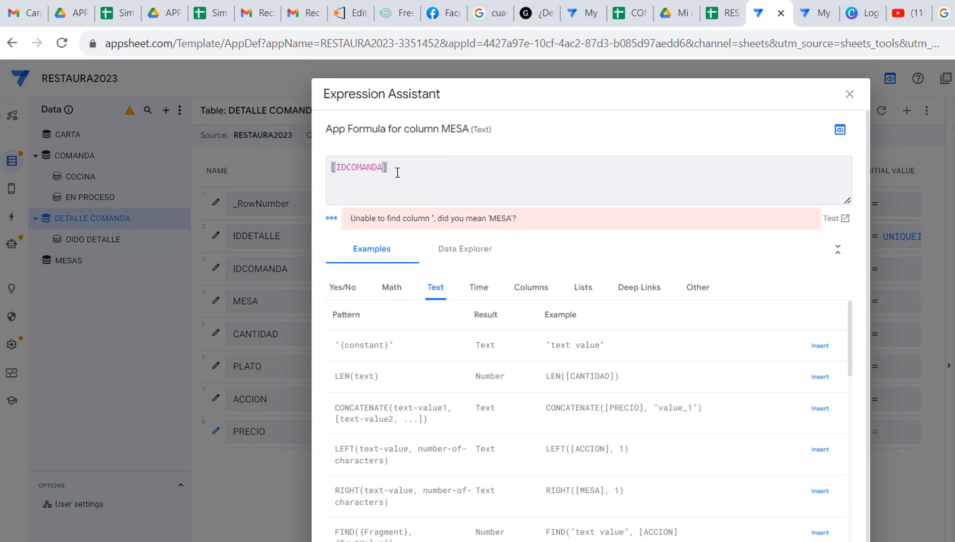
pyautogui.write('.[')
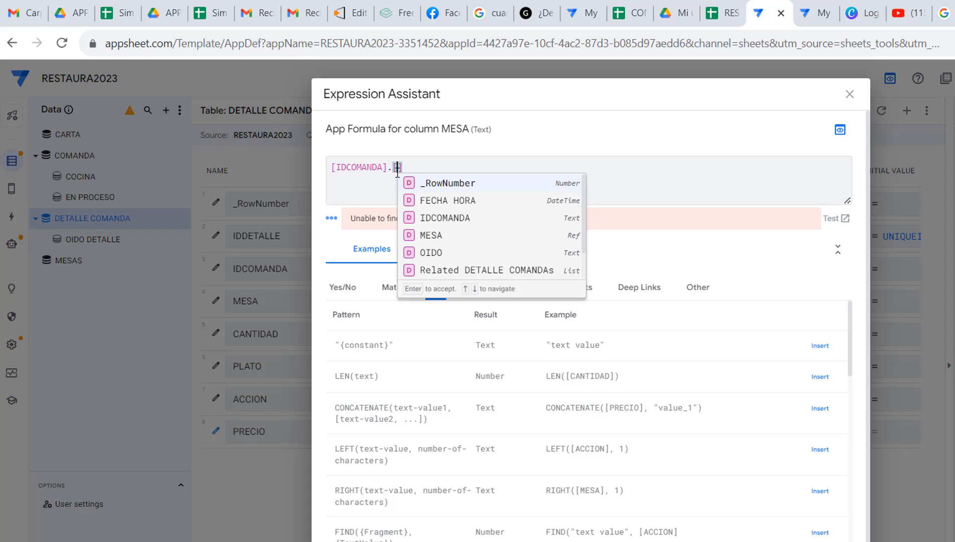
pyautogui.click(441, 235)
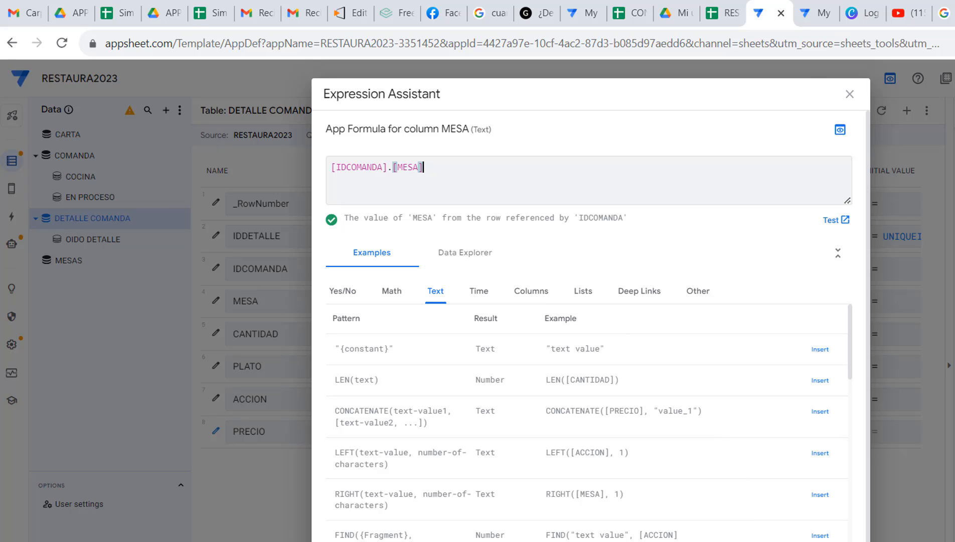
pyautogui.click(837, 541)
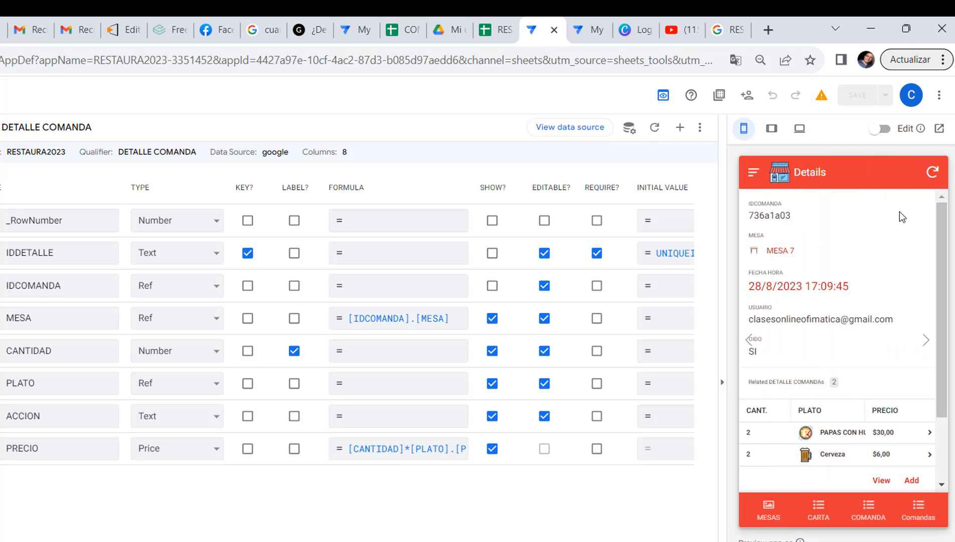
# Sync the app preview, start a new order for MESA 7 and add a blank detail line to it
pyautogui.click(932, 171)
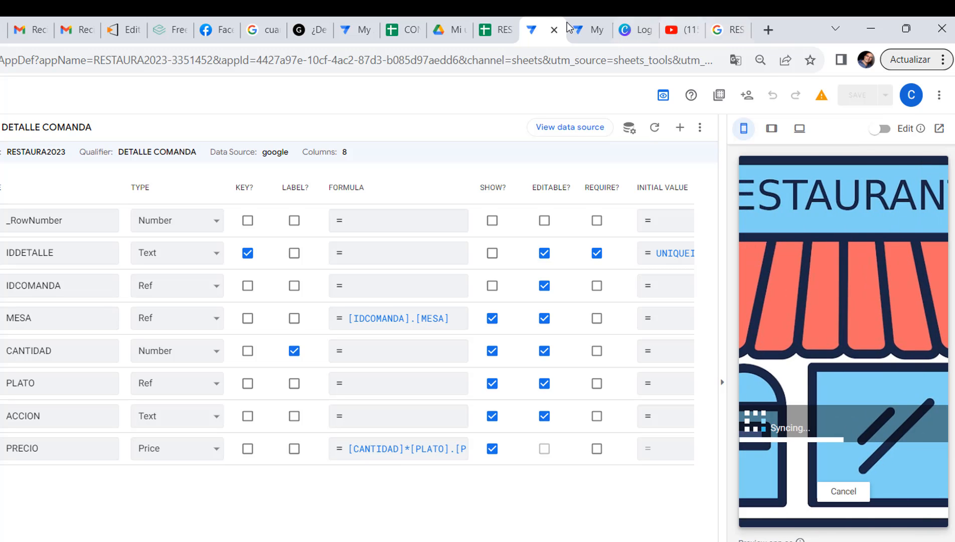
pyautogui.click(499, 30)
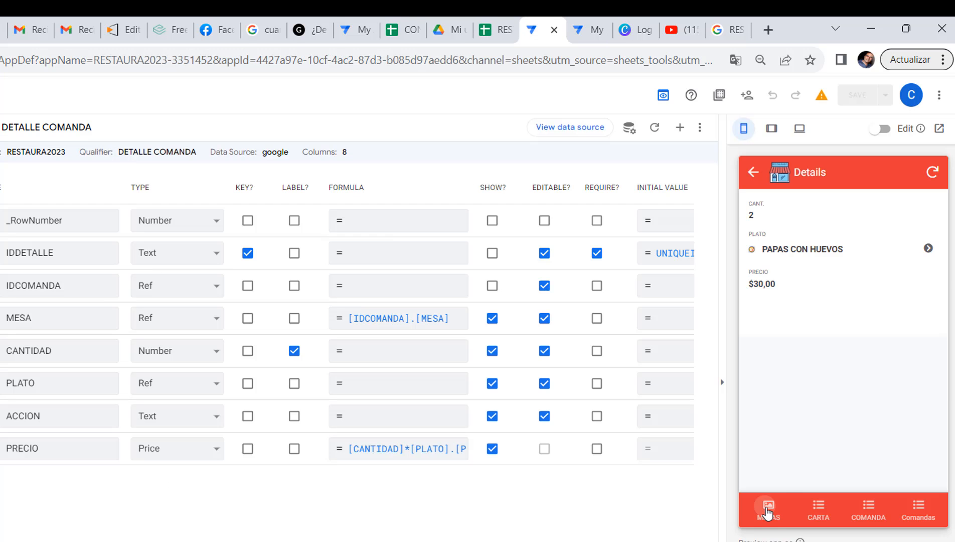
pyautogui.click(768, 511)
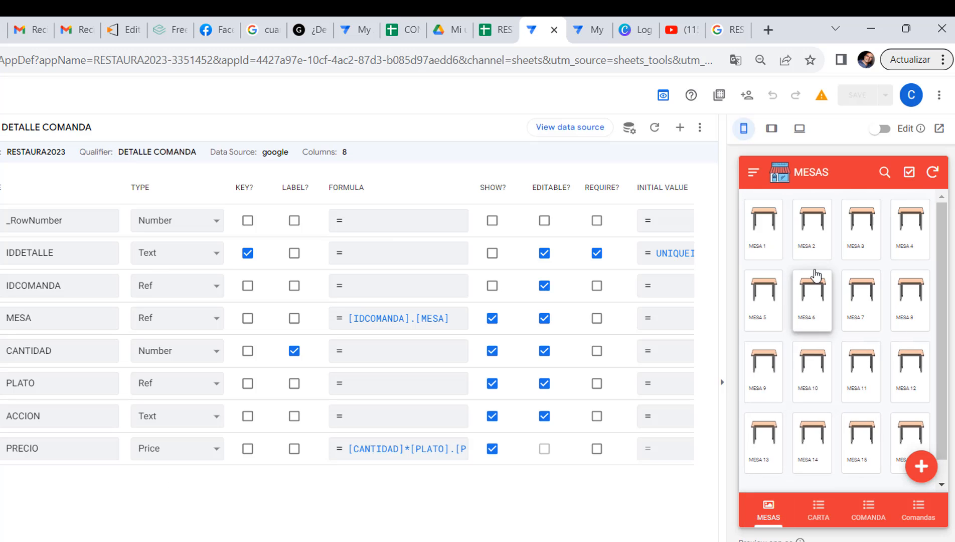
pyautogui.click(856, 302)
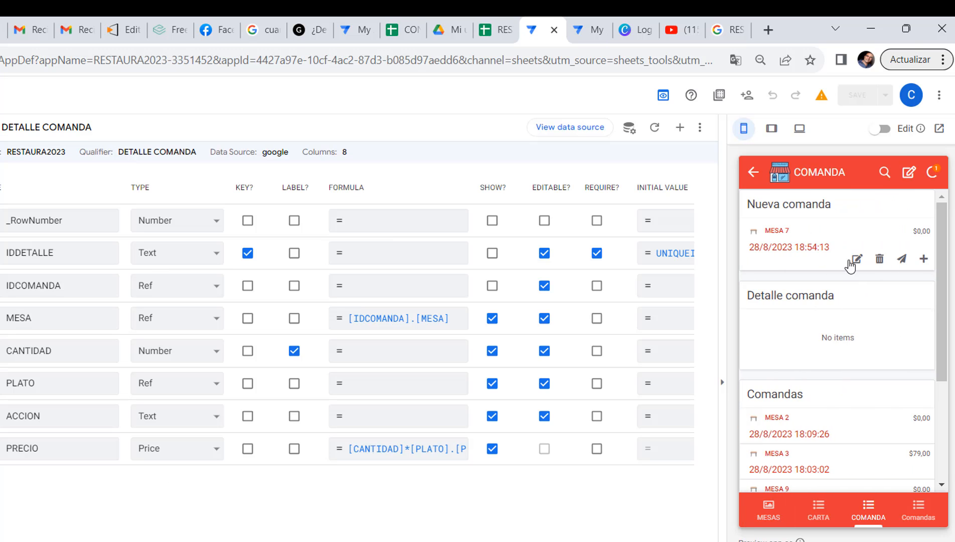
pyautogui.click(924, 260)
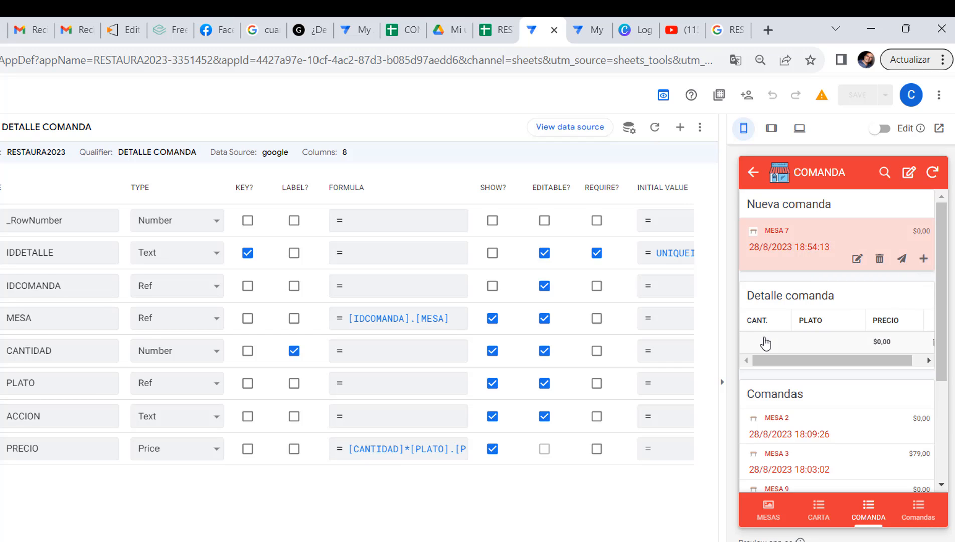
# Check the new detail line in the preview and its MESA value in the DETALLE COMANDA sheet, and return to the AppSheet editor
pyautogui.moveTo(885, 360); pyautogui.dragTo(915, 365)
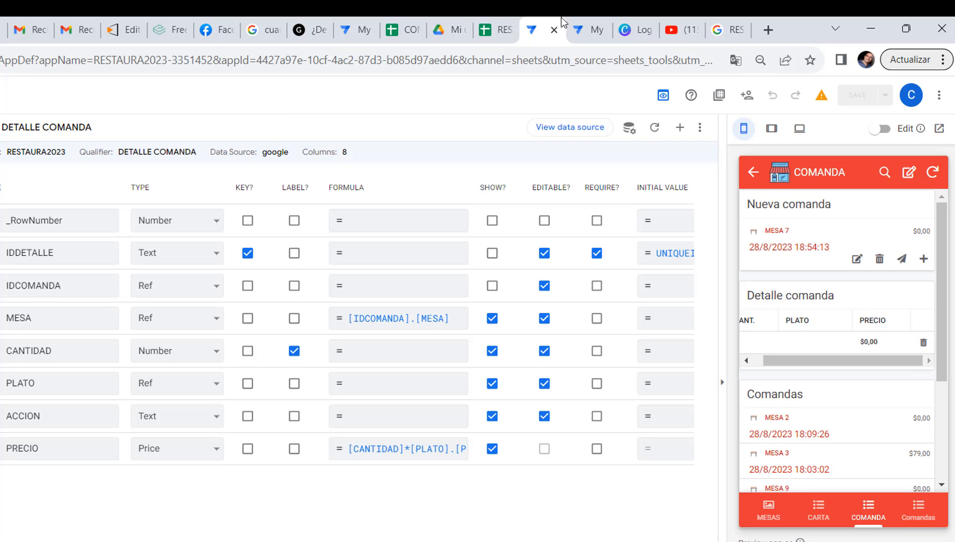
pyautogui.click(491, 31)
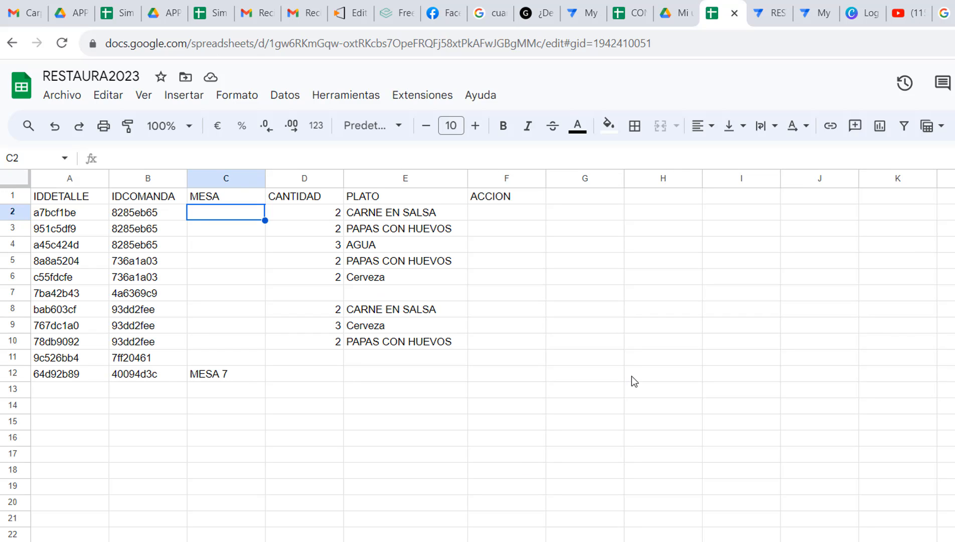
pyautogui.click(770, 13)
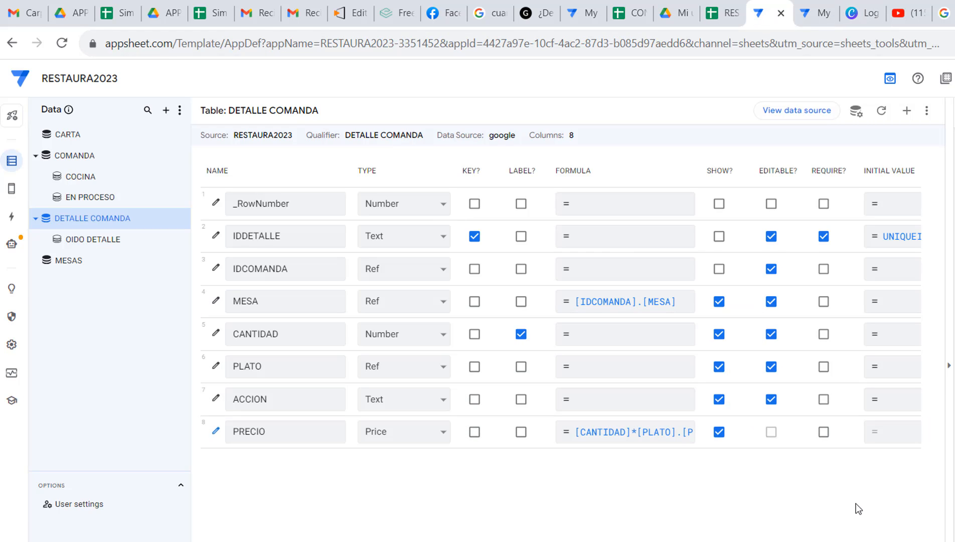